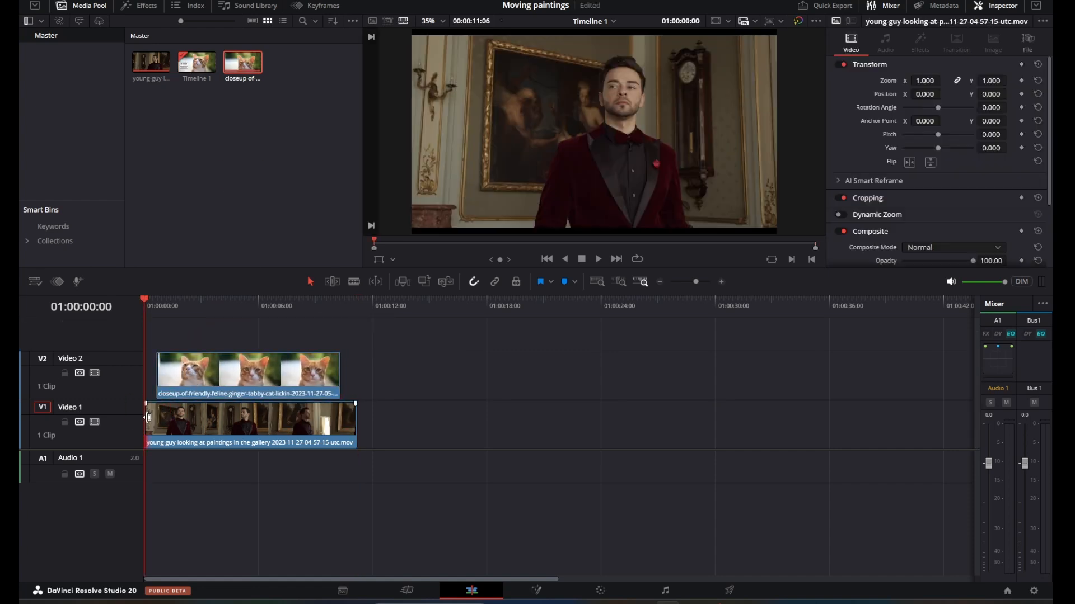
# - Trim the gallery clip to the ginger cat clip's length, and add the Persian cat clip above them, trimmed to the same end
pyautogui.moveTo(148, 417); pyautogui.dragTo(158, 417)
pyautogui.moveTo(358, 430)
pyautogui.mouseDown()
pyautogui.moveTo(330, 431)
pyautogui.moveTo(340, 429)
pyautogui.mouseUp()
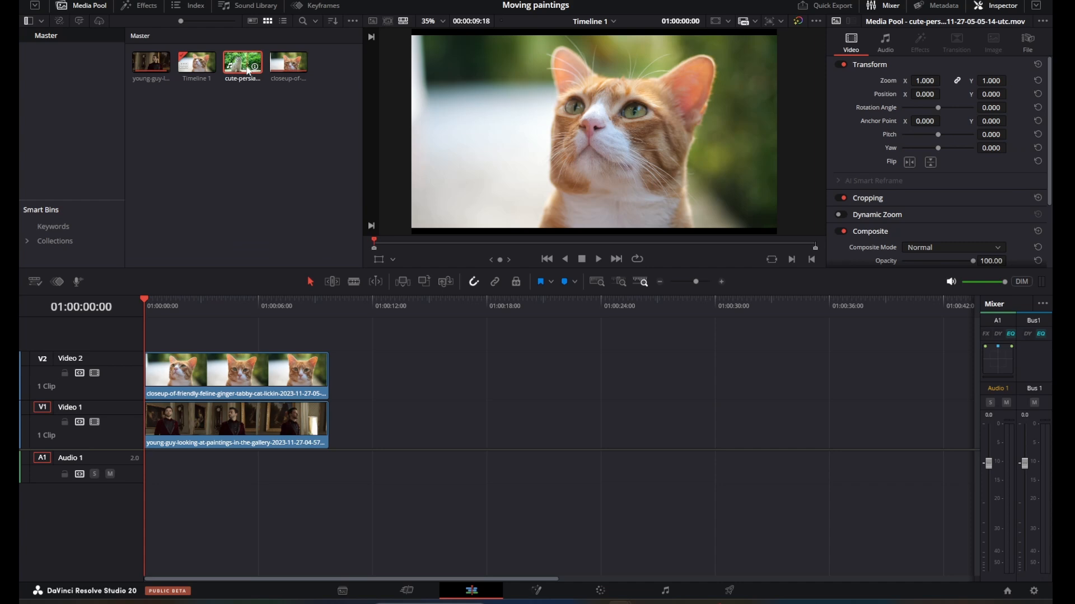
pyautogui.moveTo(242, 62); pyautogui.dragTo(210, 336)
pyautogui.moveTo(358, 339); pyautogui.dragTo(311, 342)
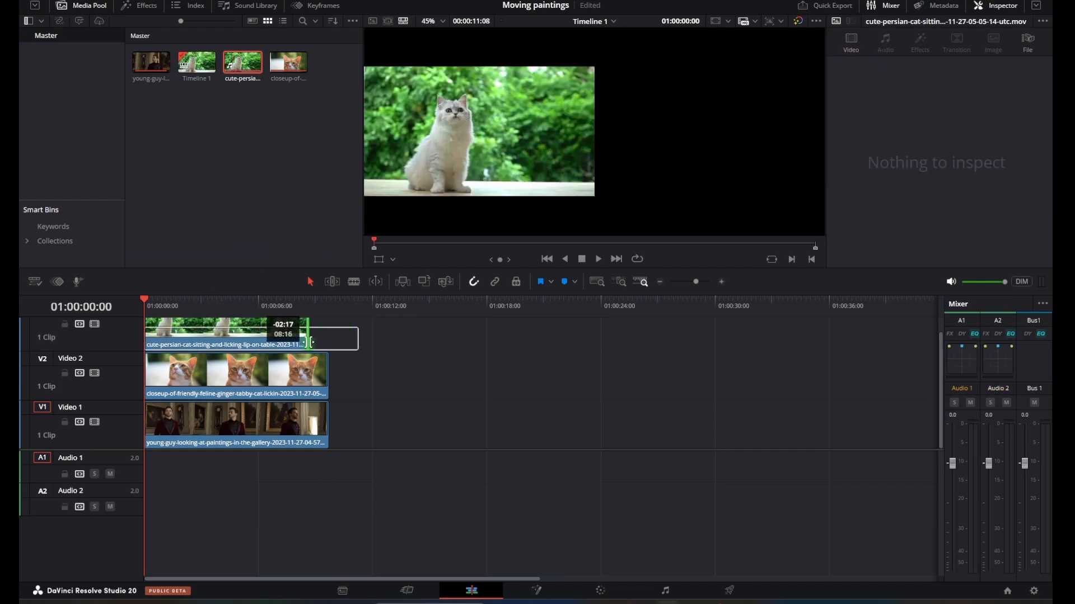
pyautogui.moveTo(328, 345); pyautogui.dragTo(329, 345)
# - Combine the three stacked timeline clips into a new Fusion clip and open it for compositing on the Fusion page
pyautogui.moveTo(375, 485); pyautogui.dragTo(226, 367)
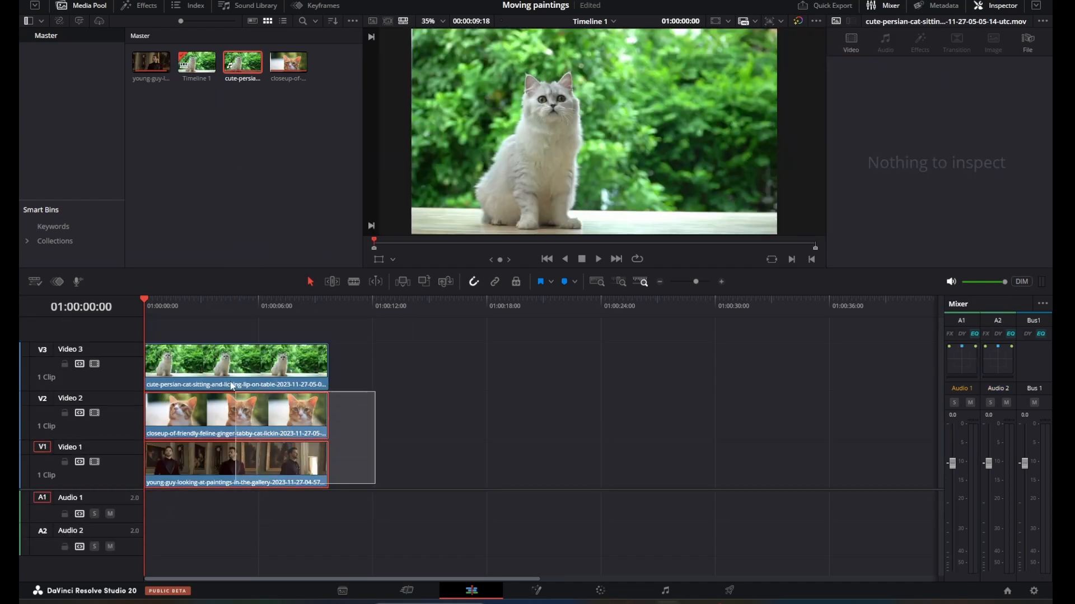
pyautogui.rightClick(226, 367)
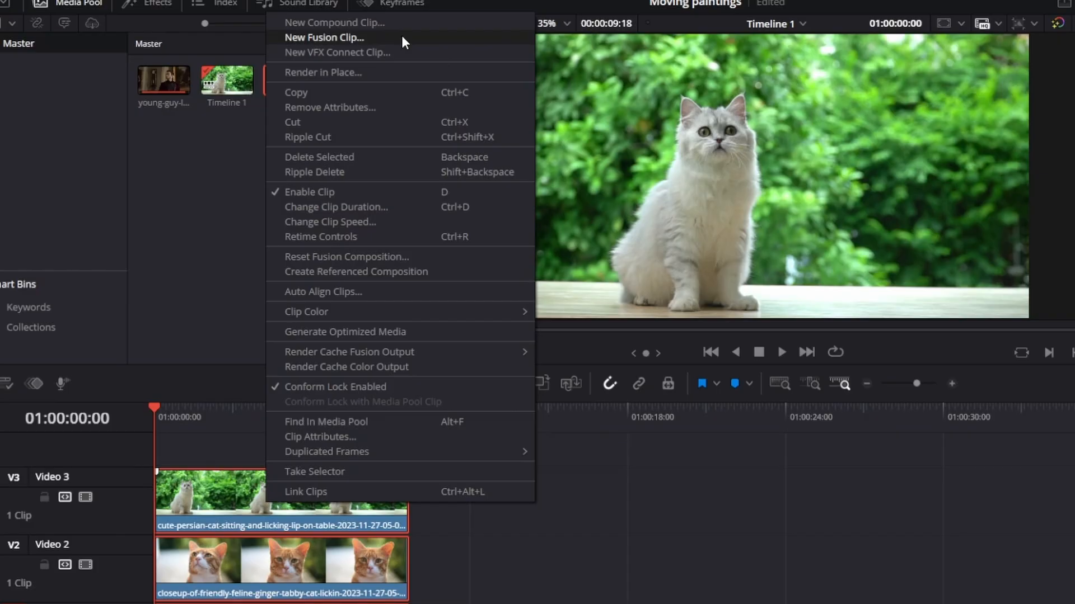
pyautogui.click(401, 37)
pyautogui.click(547, 597)
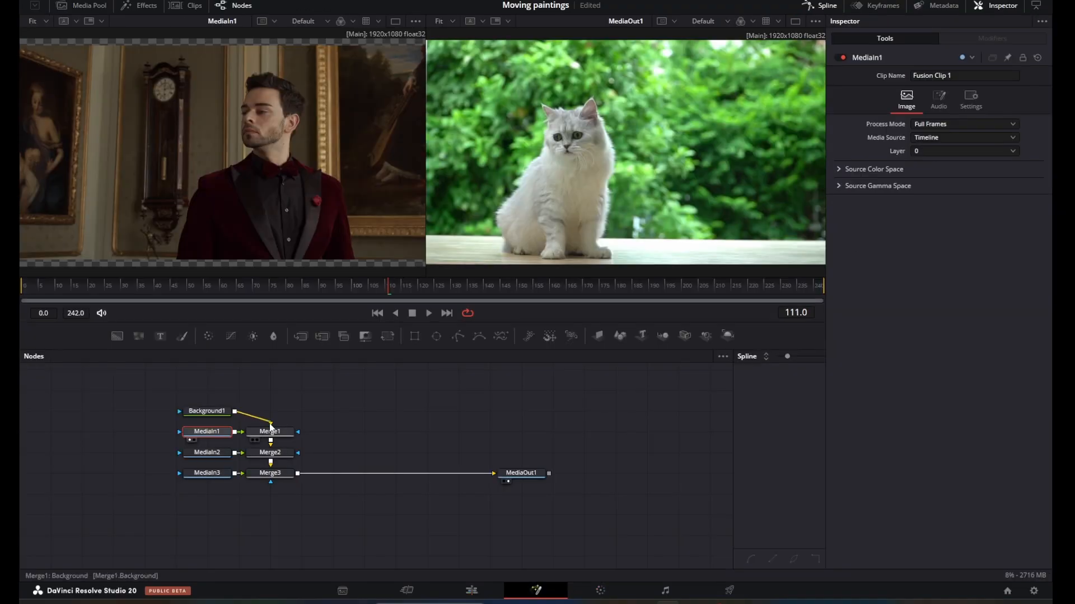
# - Disconnect Background1 from Merge1 and delete the Background1 node
pyautogui.click(270, 424)
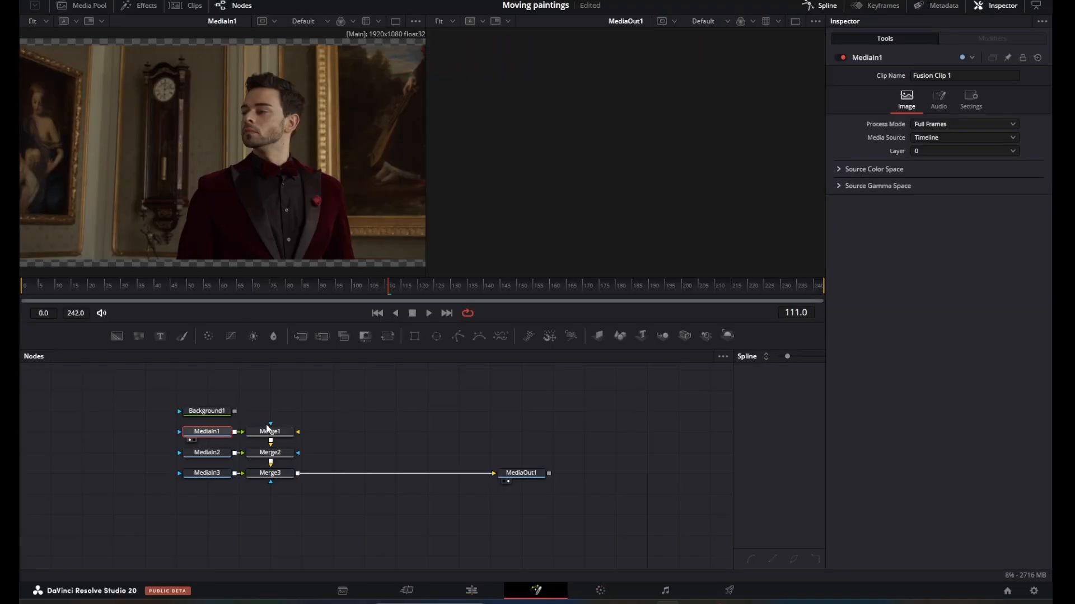
pyautogui.click(201, 410)
pyautogui.press('Delete')
# - Place Merge1 between Merge3 and MediaOut1, with Merge3 as its background and MediaIn1 feeding it from below
pyautogui.moveTo(309, 446); pyautogui.dragTo(182, 426)
pyautogui.moveTo(269, 432); pyautogui.dragTo(447, 429)
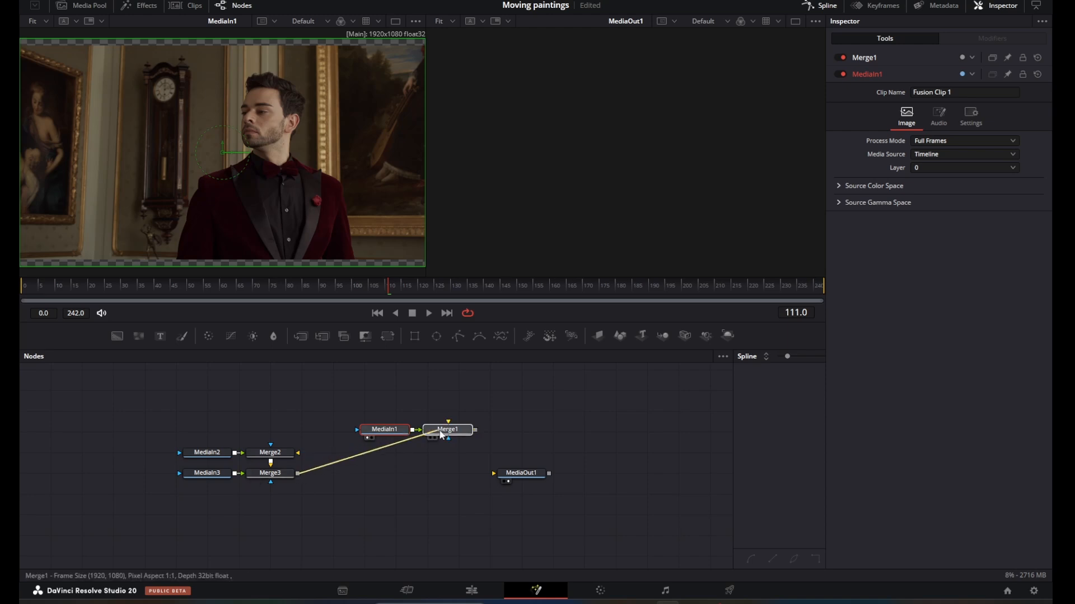
pyautogui.moveTo(498, 485); pyautogui.dragTo(499, 483)
pyautogui.moveTo(452, 431); pyautogui.dragTo(442, 475)
pyautogui.moveTo(363, 478); pyautogui.dragTo(432, 511)
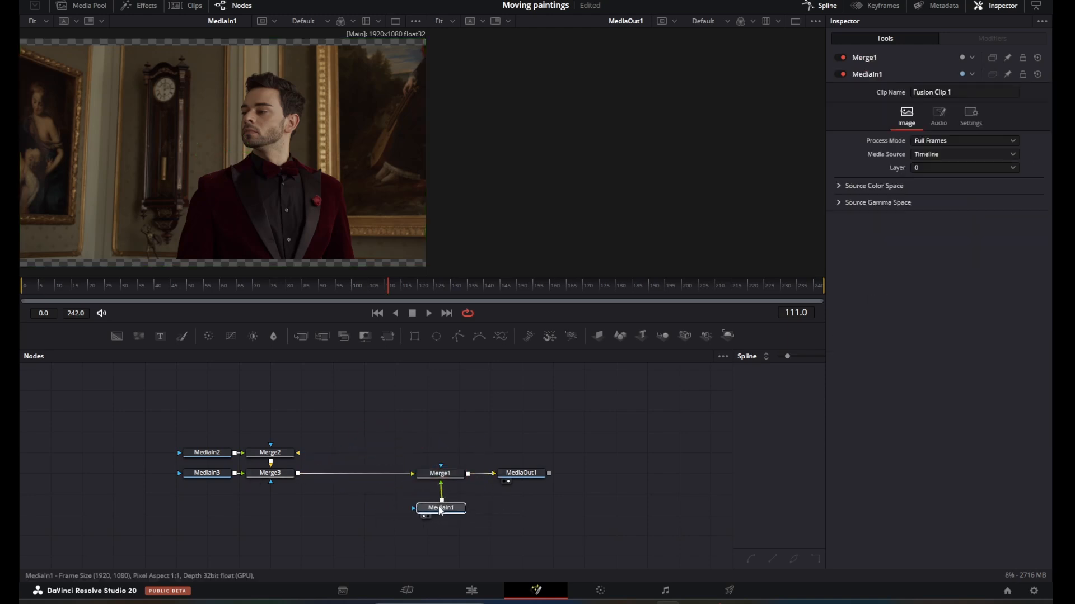
pyautogui.moveTo(295, 509); pyautogui.dragTo(168, 440)
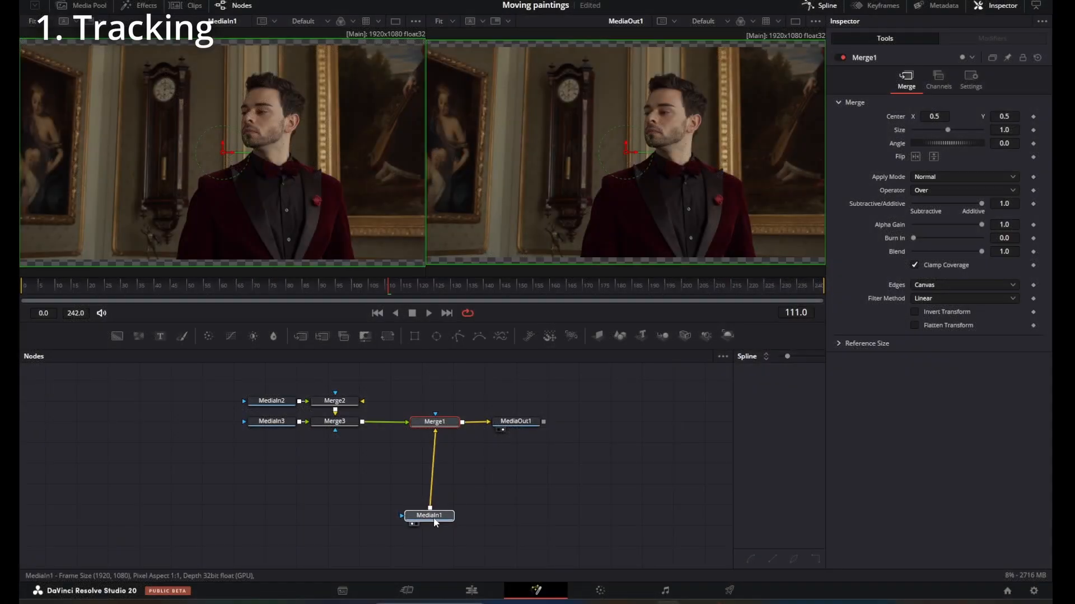
# - Add a Planar Tracker node after MediaIn1
pyautogui.click(435, 519)
pyautogui.hotkey('shift', 'space')
pyautogui.write('plana')
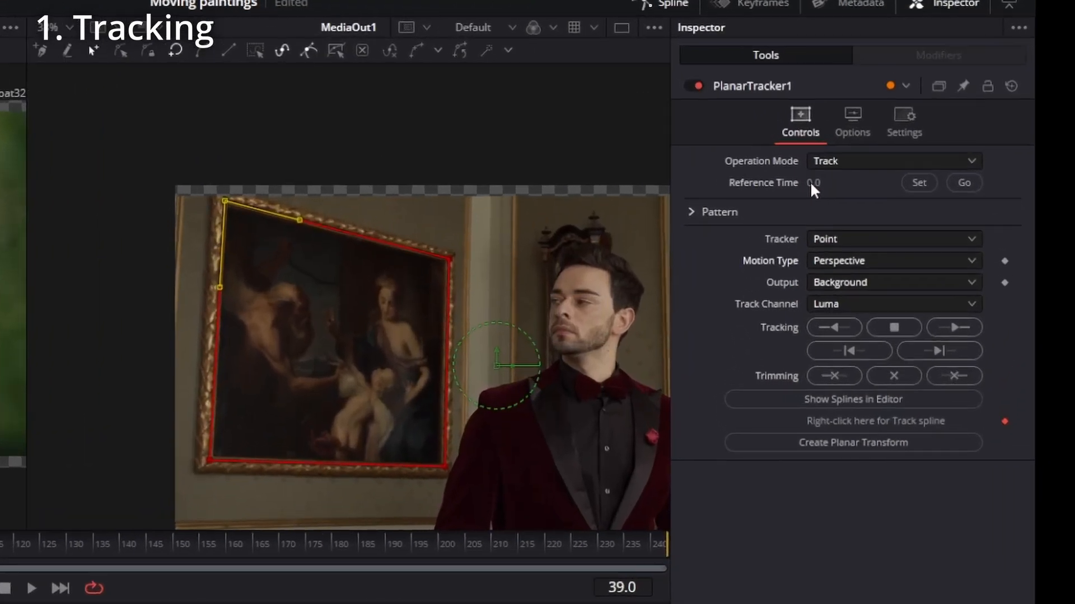
# - Set frame 39 as the tracker's reference time, use Perspective motion, and track the first painting forward and backward
pyautogui.click(924, 183)
pyautogui.click(966, 166)
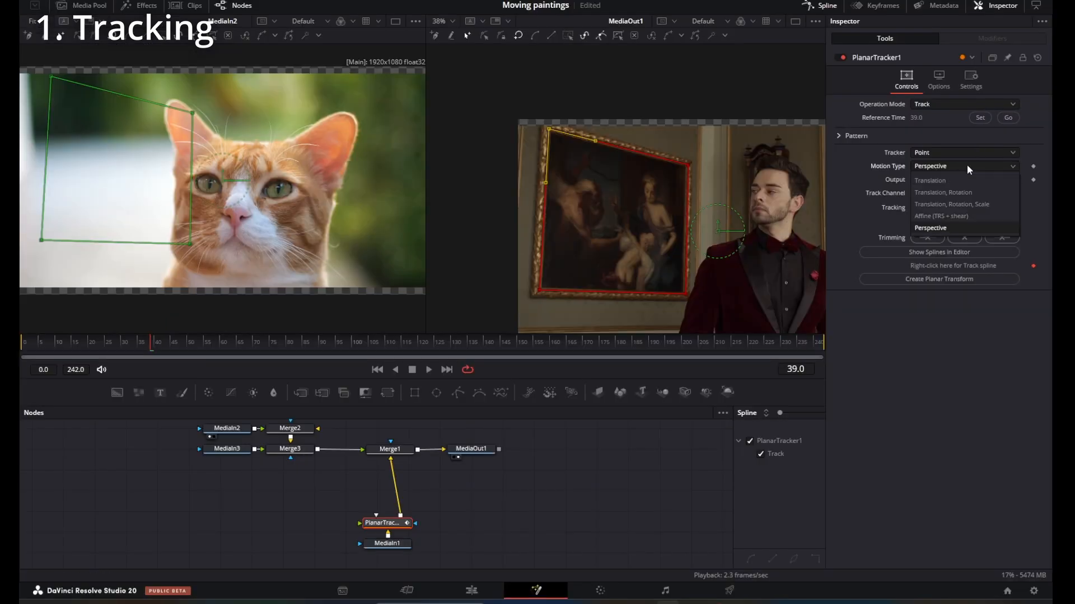
pyautogui.click(967, 165)
pyautogui.click(1005, 206)
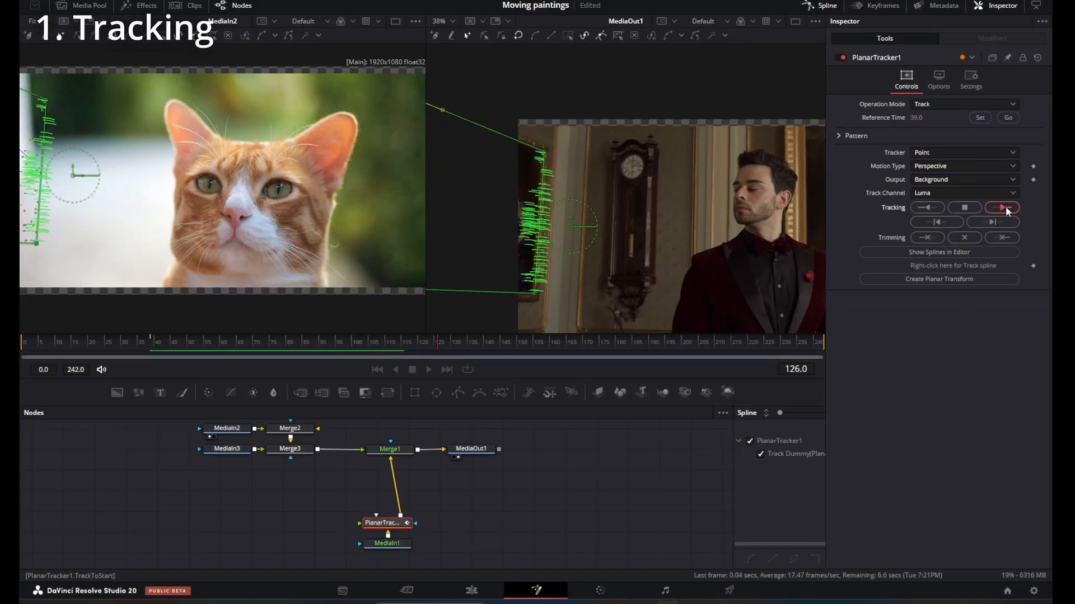
pyautogui.click(920, 206)
# - Return to frame 0 and set PlanarTracker1's operation mode to Corner Pin
pyautogui.moveTo(255, 343); pyautogui.dragTo(24, 353)
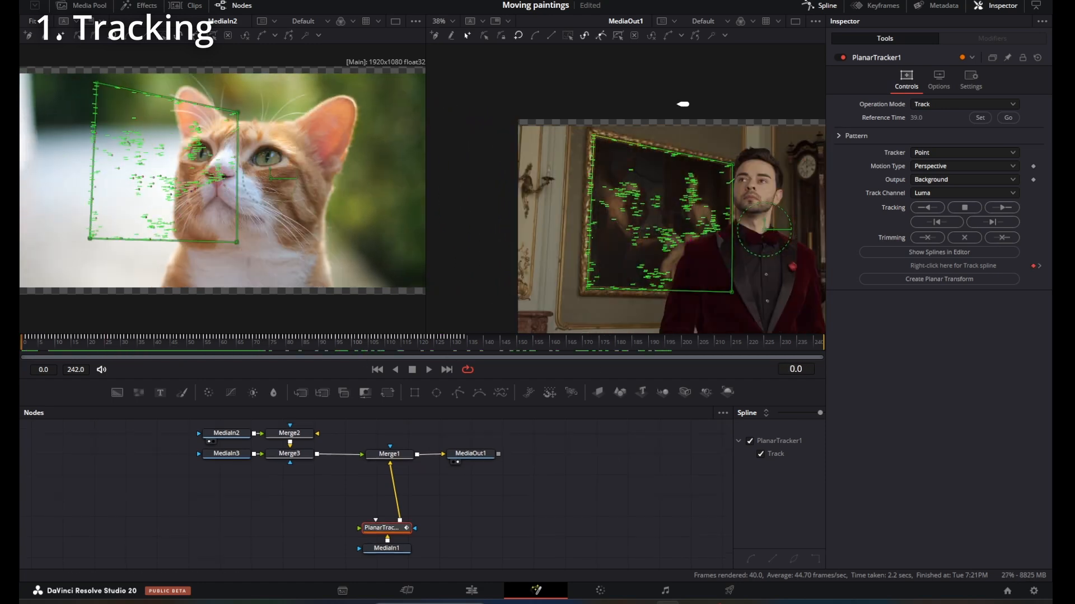
pyautogui.click(945, 104)
pyautogui.click(941, 142)
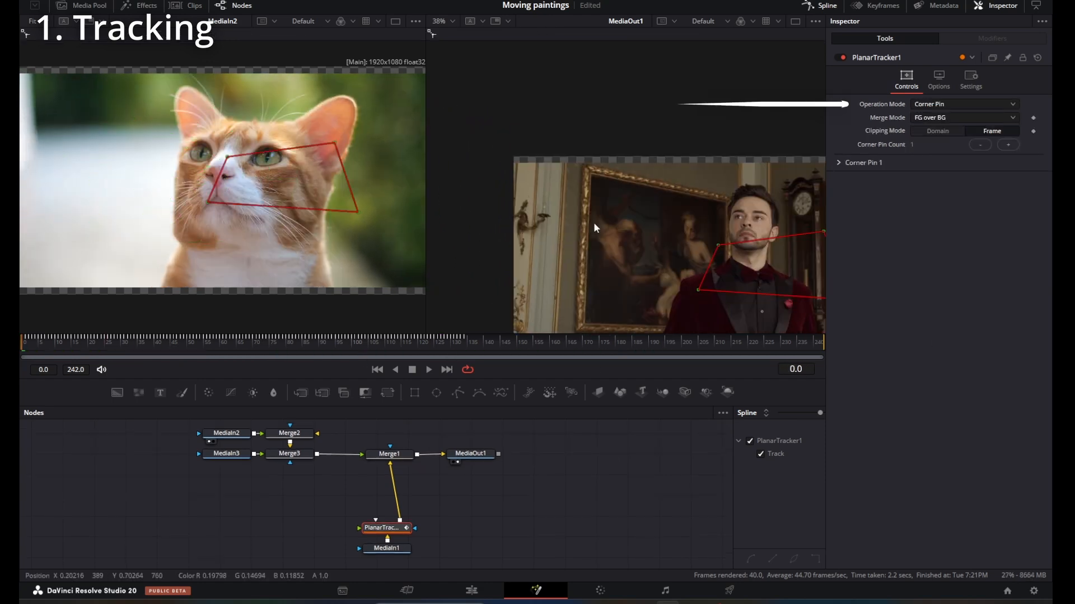
# - Fit the four corner pin points to the inner corners of the first painting's frame
pyautogui.moveTo(694, 225)
pyautogui.mouseDown()
pyautogui.moveTo(614, 214)
pyautogui.moveTo(591, 175)
pyautogui.mouseUp()
pyautogui.scroll(5, 589, 176)
pyautogui.scroll(-5, 677, 273)
pyautogui.scroll(6, 664, 270)
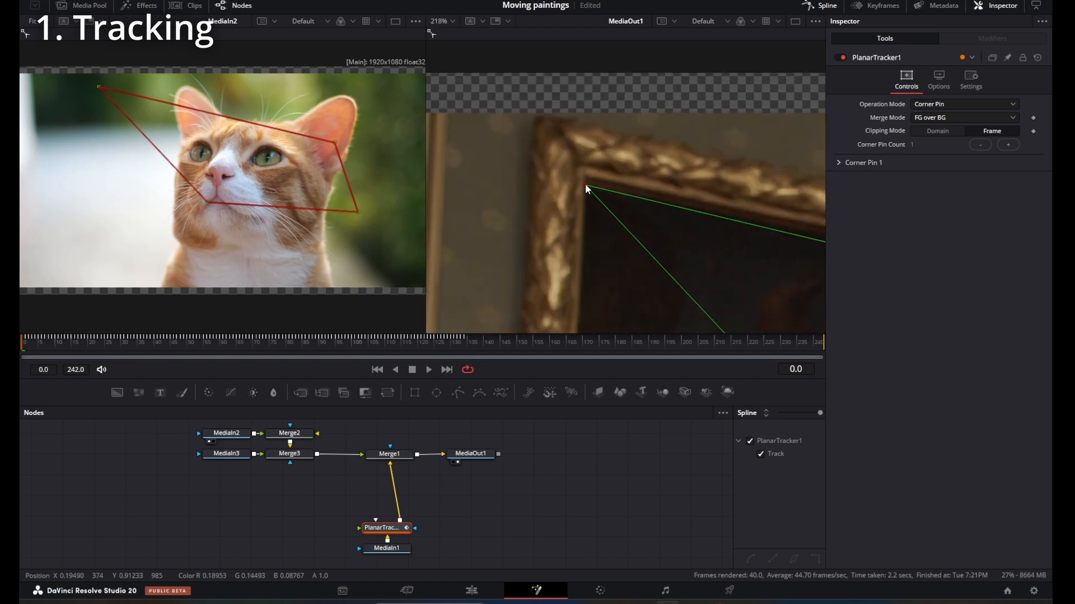
pyautogui.scroll(-6, 627, 196)
pyautogui.moveTo(708, 300); pyautogui.dragTo(696, 237)
pyautogui.moveTo(743, 243)
pyautogui.mouseDown()
pyautogui.moveTo(632, 275)
pyautogui.moveTo(607, 295)
pyautogui.mouseUp()
pyautogui.scroll(7, 632, 274)
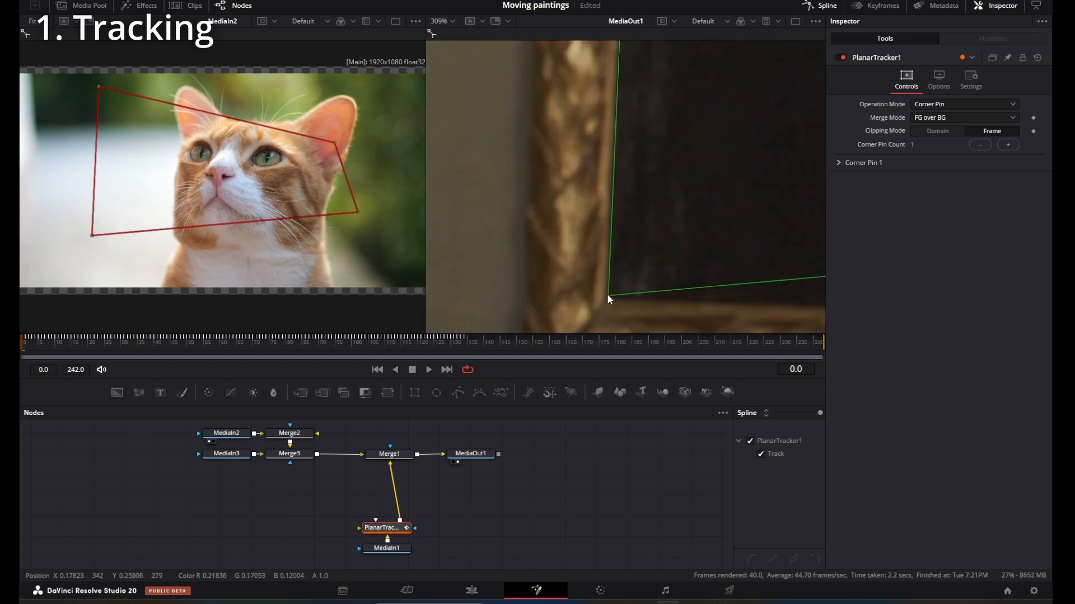
pyautogui.scroll(-6, 605, 288)
pyautogui.moveTo(820, 224); pyautogui.dragTo(700, 252)
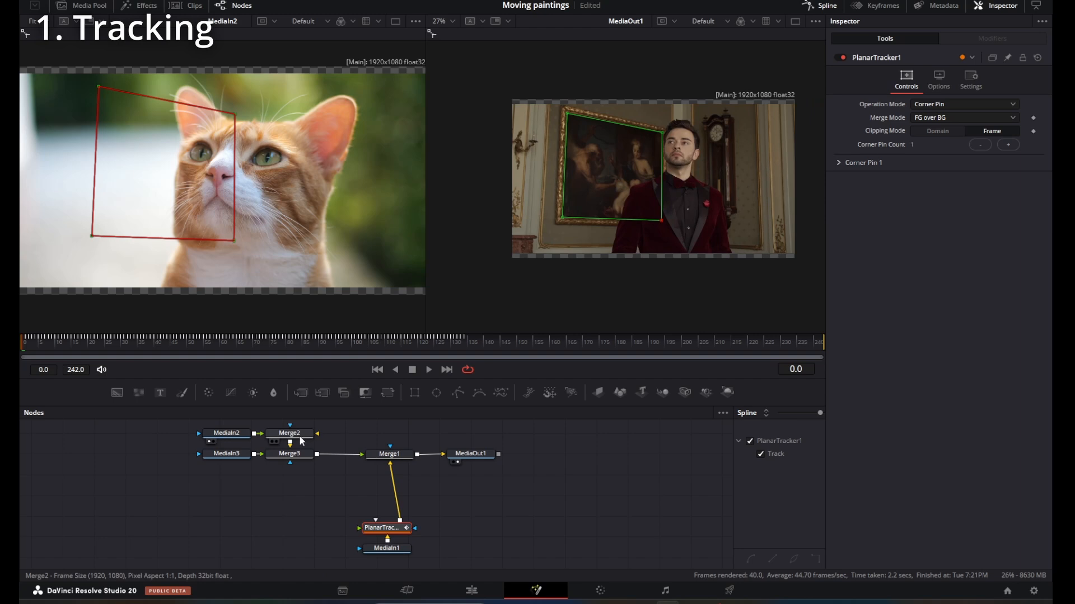
# - Delete Merge2 and connect the ginger cat footage, MediaIn2, to PlanarTracker1's corner pin input
pyautogui.click(302, 436)
pyautogui.press('Delete')
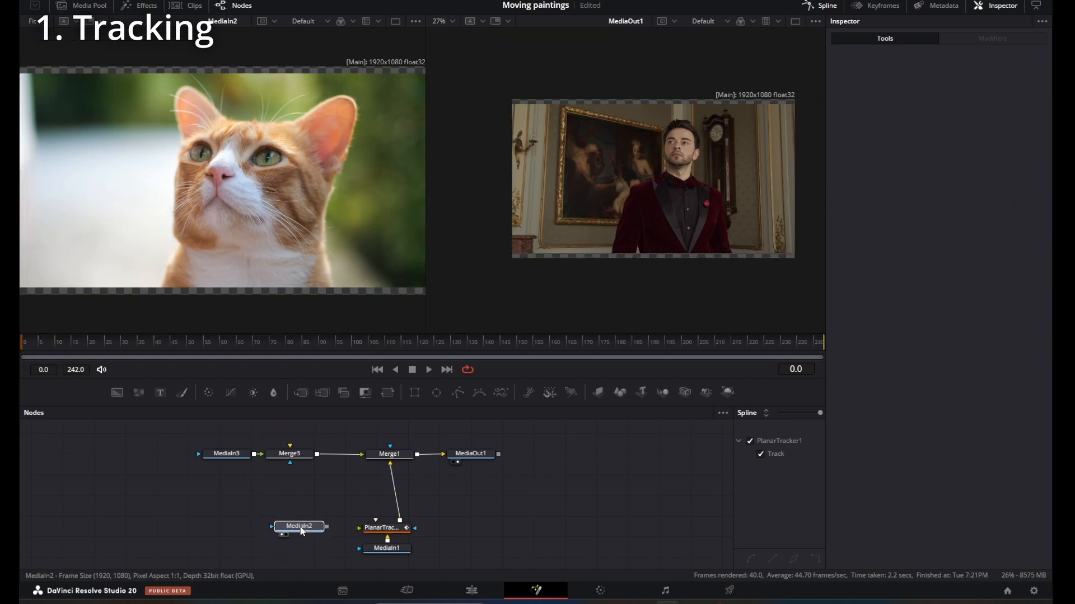
pyautogui.click(300, 529)
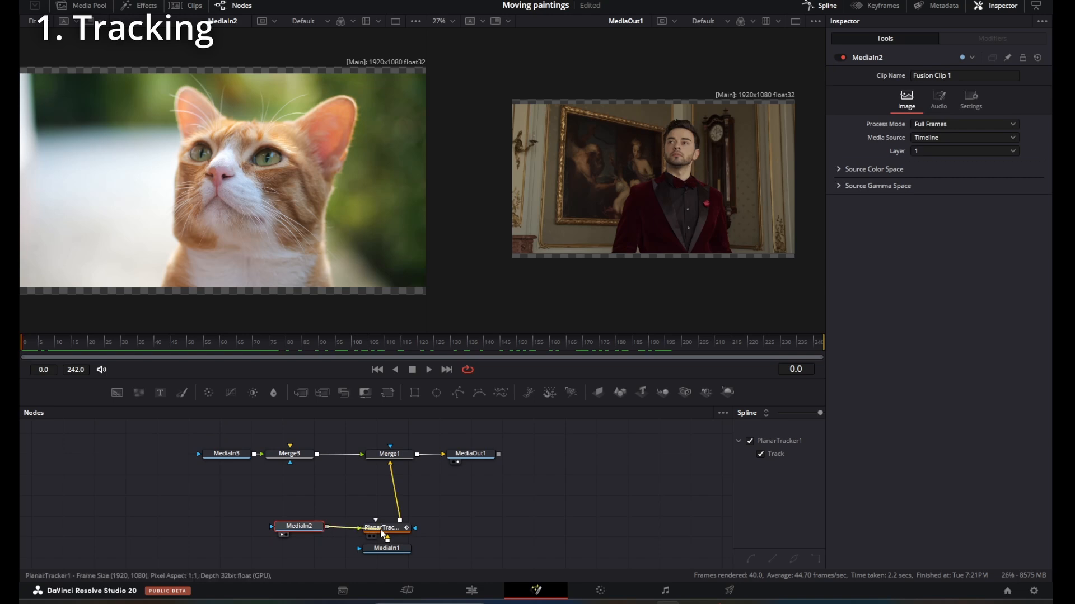
pyautogui.moveTo(381, 531); pyautogui.dragTo(382, 531)
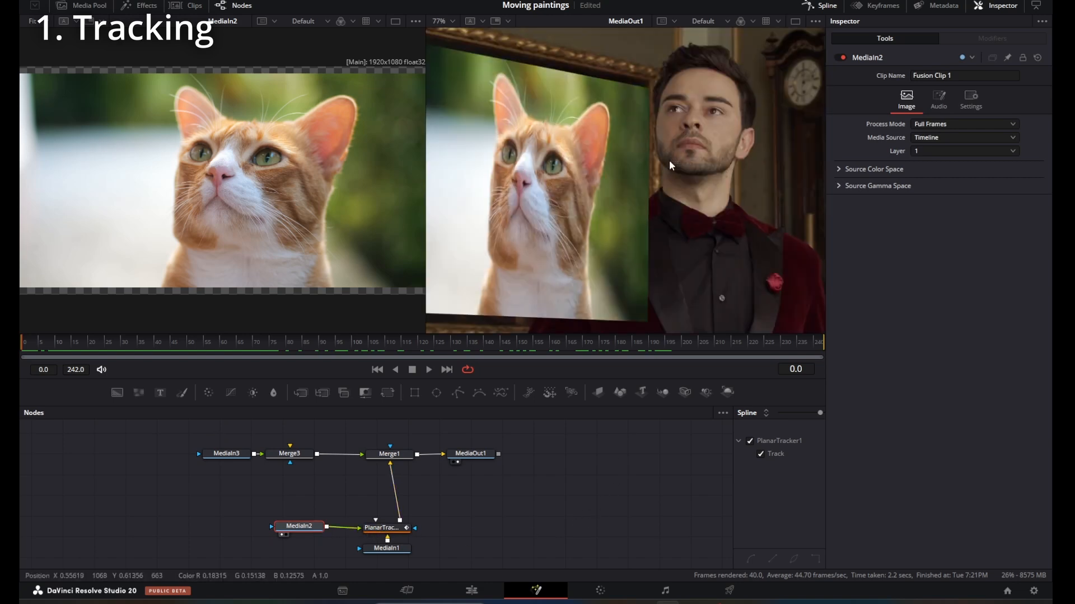
pyautogui.scroll(3, 670, 160)
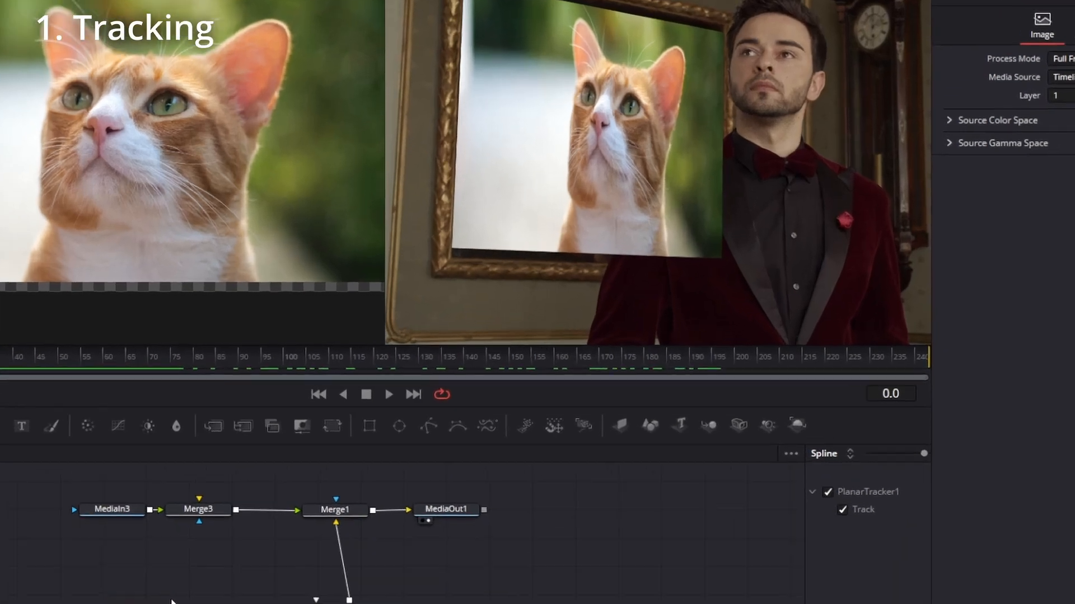
# - Insert a Transform node between MediaIn2 and PlanarTracker1
pyautogui.hotkey('shift', 'space')
pyautogui.write('trans')
pyautogui.press('Return')
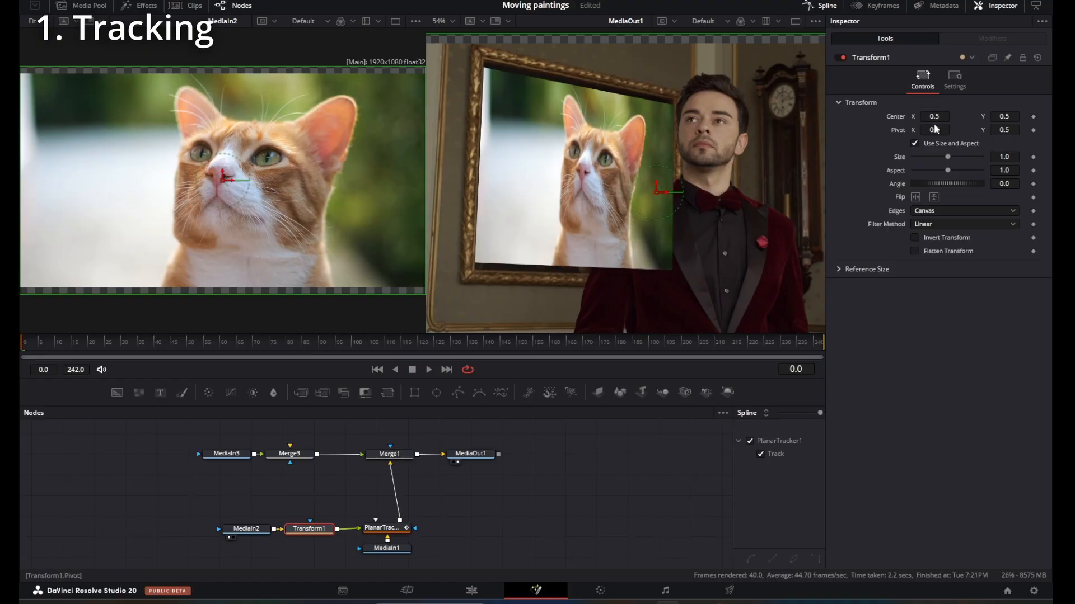
# - Scale the ginger cat footage to 1.284, flip it horizontally, and shift its center X to reposition it in the frame
pyautogui.moveTo(1005, 155); pyautogui.dragTo(1038, 156)
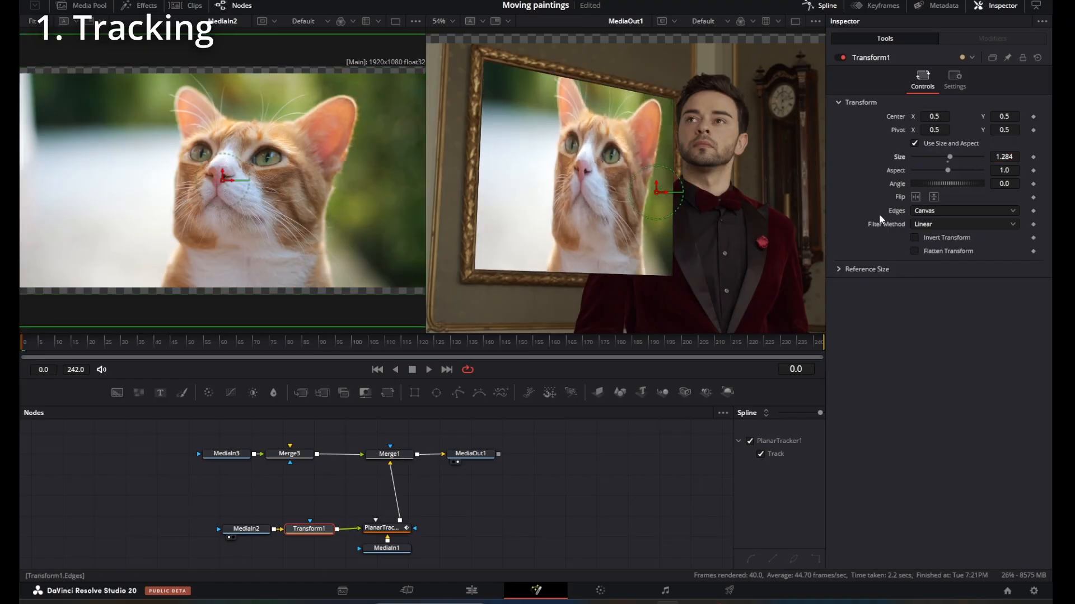
pyautogui.click(916, 196)
pyautogui.moveTo(934, 115); pyautogui.dragTo(974, 118)
pyautogui.scroll(-4, 392, 503)
pyautogui.scroll(4, 388, 499)
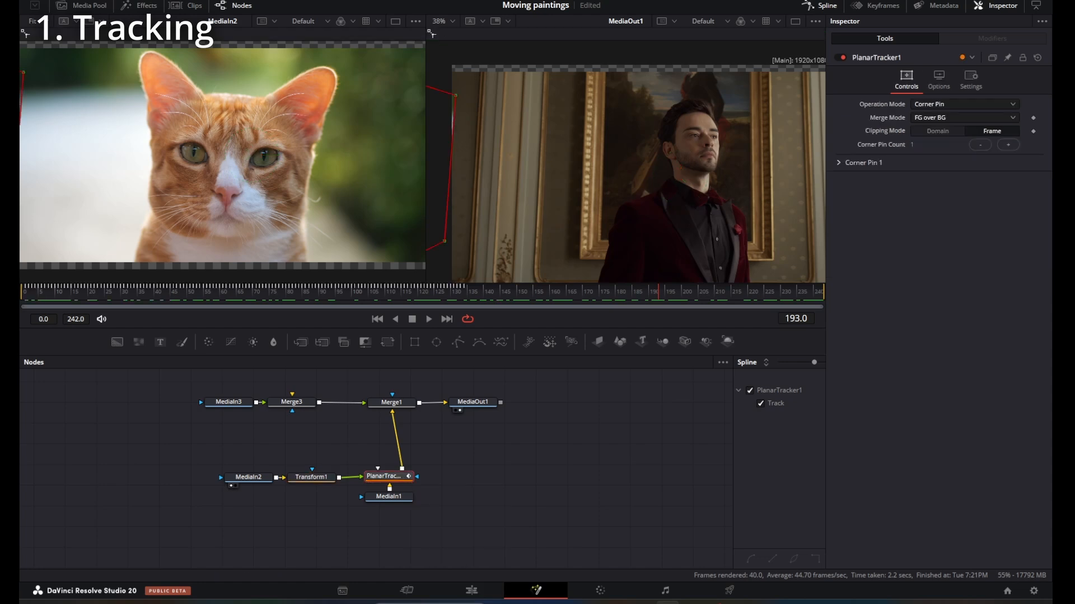
# - Add a second Planar Tracker after PlanarTracker1 and set its reference time to frame 193
pyautogui.hotkey('shift', 'space')
pyautogui.write('planar')
pyautogui.press('Return')
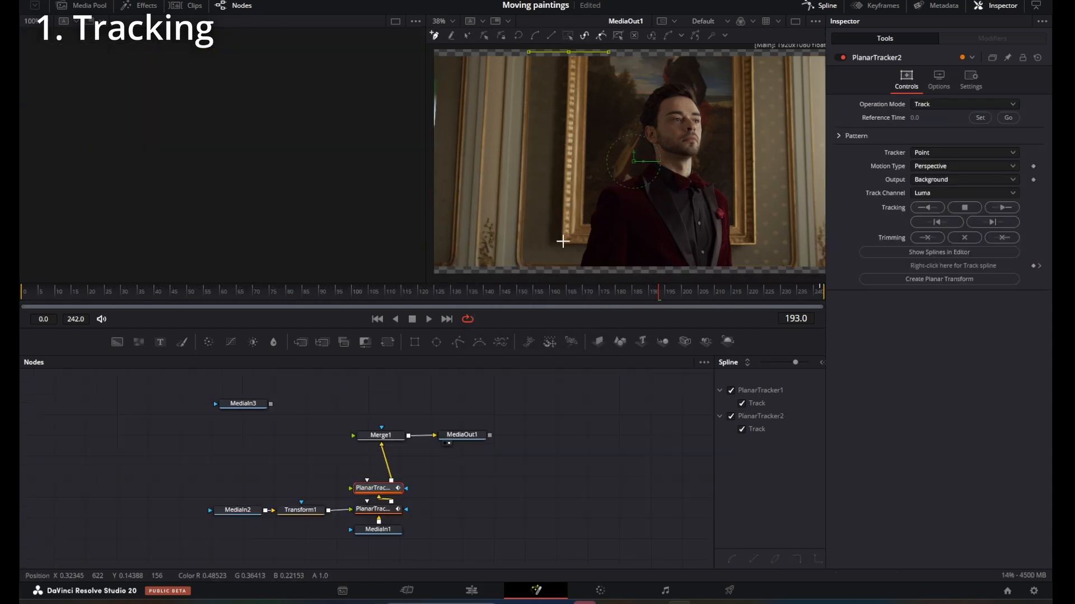
pyautogui.click(980, 118)
# - Try tracking the second painting forward, undo that track, and return to frame 193
pyautogui.click(1002, 207)
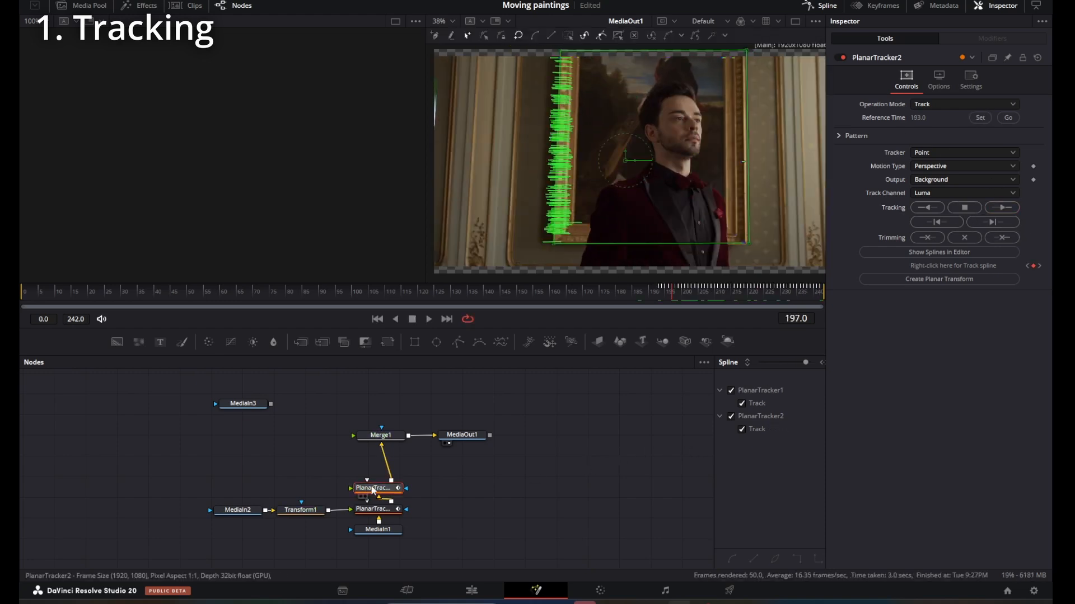
pyautogui.hotkey('ctrl', 'z')
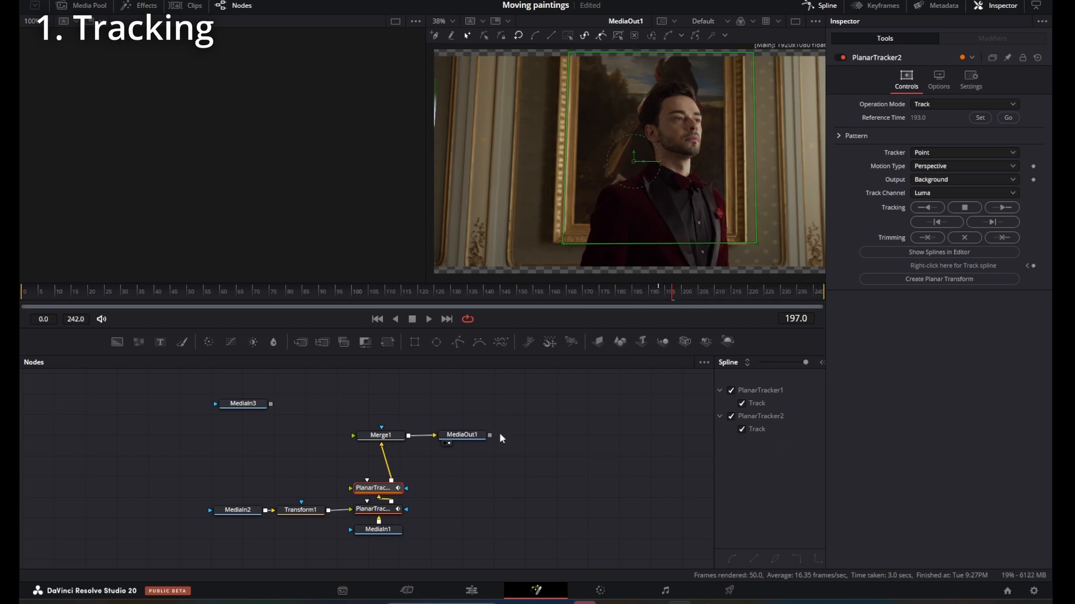
pyautogui.moveTo(809, 329); pyautogui.dragTo(806, 351)
# - Add a Polygon mask node to PlanarTracker2
pyautogui.hotkey('shift', 'space')
pyautogui.write('poly')
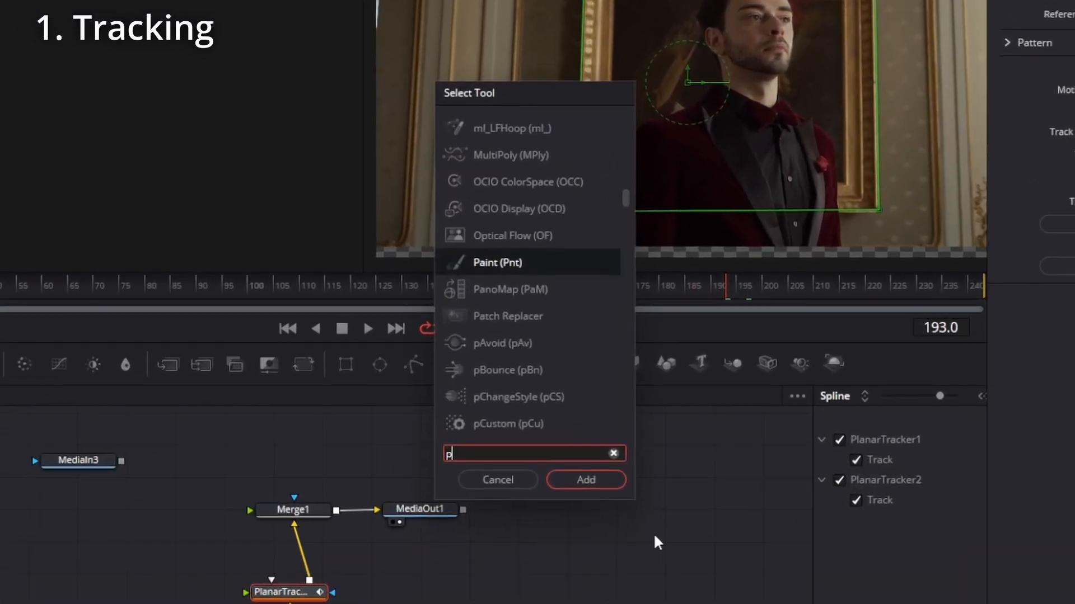
pyautogui.press('Return')
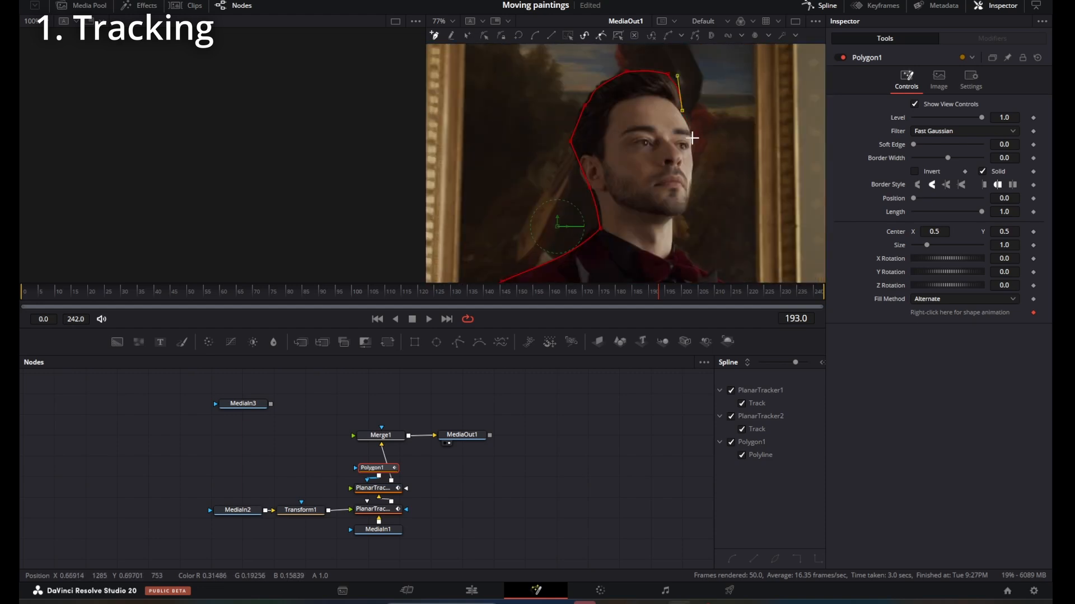
# - Outline the man's head, shoulders and body in front of the second painting with the polygon mask
pyautogui.click(692, 137)
pyautogui.click(686, 210)
pyautogui.moveTo(687, 186); pyautogui.dragTo(696, 187)
pyautogui.moveTo(698, 189); pyautogui.dragTo(690, 137)
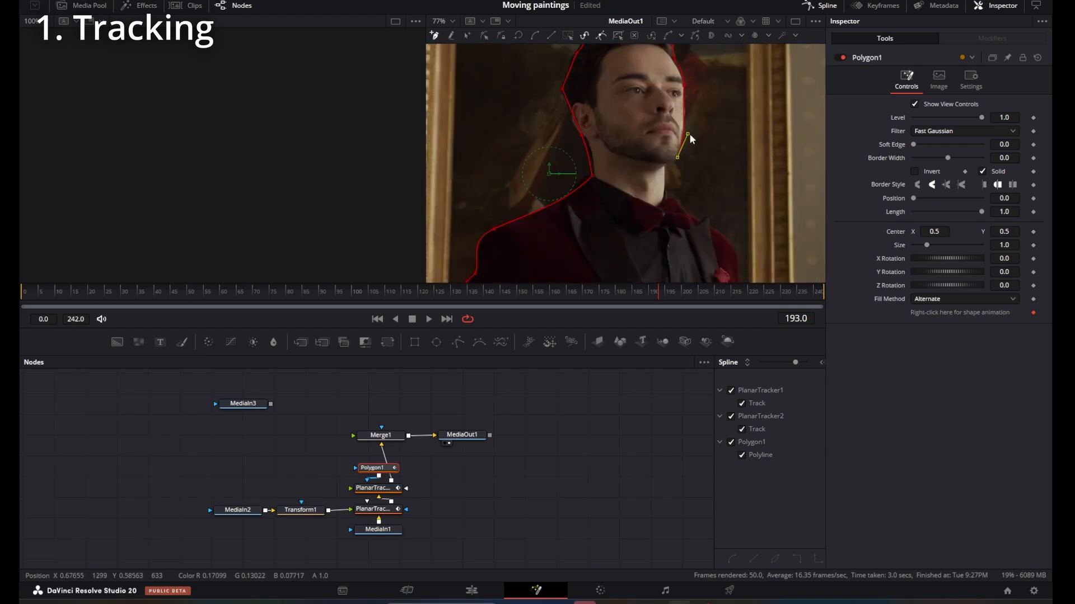
pyautogui.click(688, 219)
pyautogui.moveTo(691, 227); pyautogui.dragTo(631, 173)
pyautogui.click(631, 173)
pyautogui.moveTo(650, 257); pyautogui.dragTo(633, 167)
pyautogui.click(660, 206)
pyautogui.scroll(-8, 660, 206)
pyautogui.click(591, 222)
# - Connect Polygon1 to PlanarTracker2's occlusion mask input and track the second painting forward from frame 193
pyautogui.moveTo(379, 475); pyautogui.dragTo(415, 464)
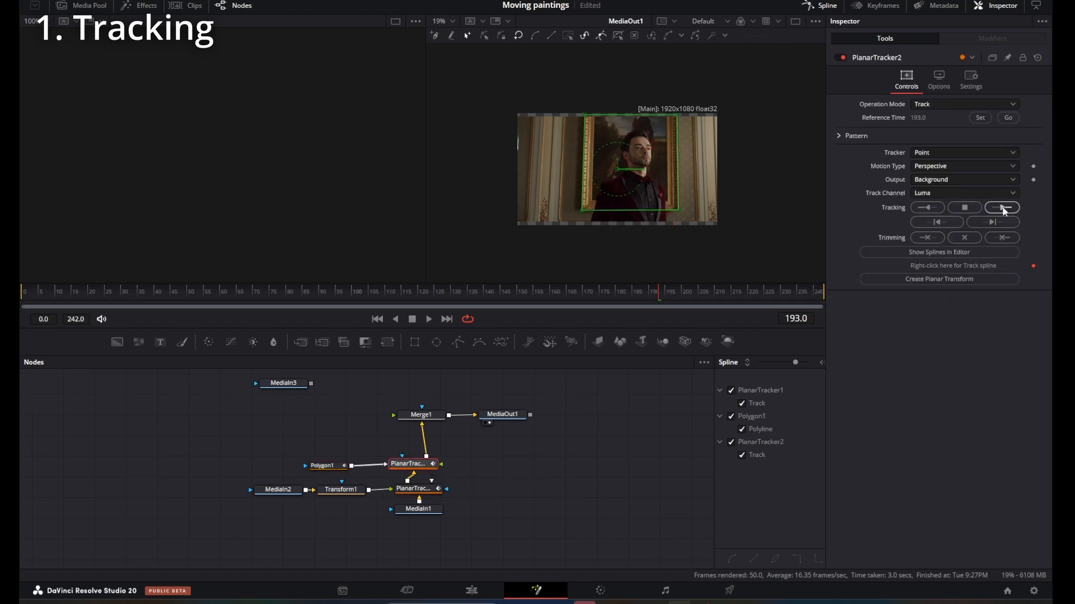
pyautogui.click(995, 206)
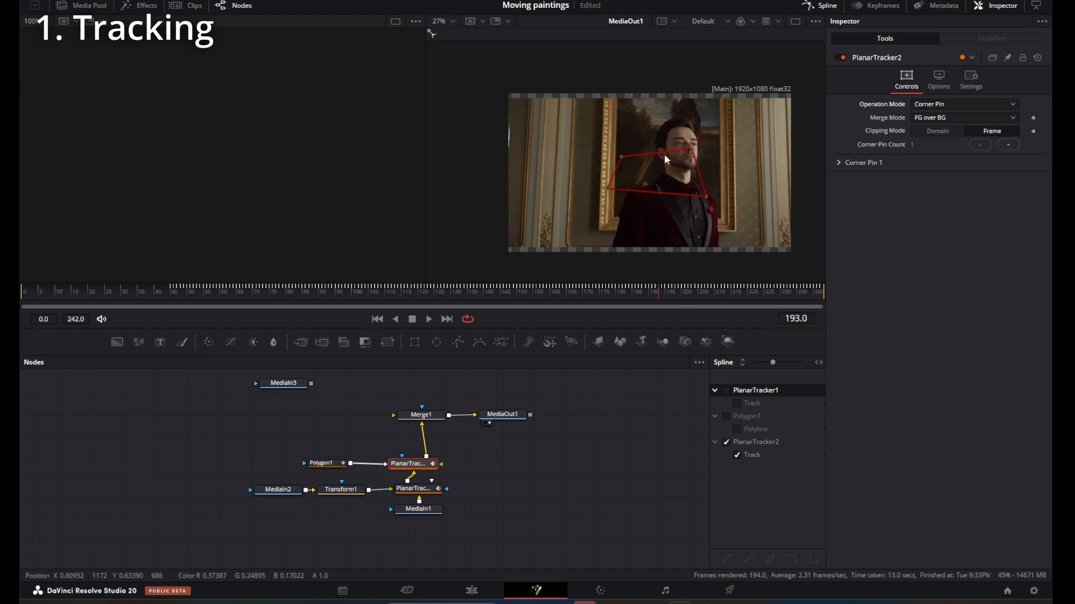
# - Fit PlanarTracker2's corner pin to the second painting's inner frame and connect the Persian cat footage, MediaIn3, to it
pyautogui.scroll(2, 664, 153)
pyautogui.moveTo(579, 160); pyautogui.dragTo(583, 77)
pyautogui.scroll(-3, 788, 48)
pyautogui.moveTo(565, 141); pyautogui.dragTo(570, 212)
pyautogui.moveTo(762, 156); pyautogui.dragTo(785, 214)
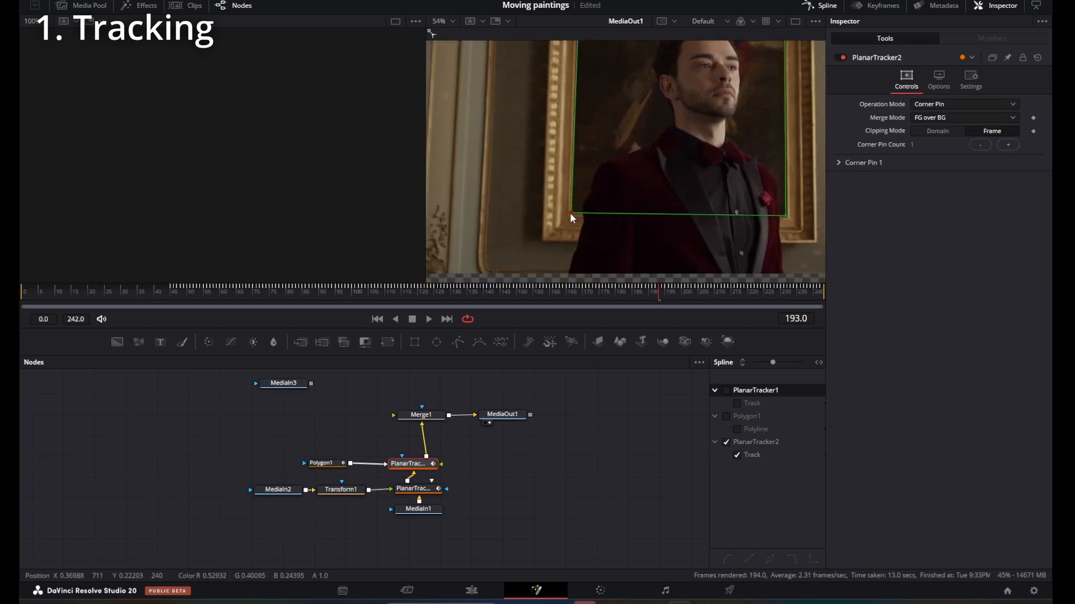
pyautogui.scroll(-1, 738, 207)
pyautogui.moveTo(283, 383); pyautogui.dragTo(441, 464)
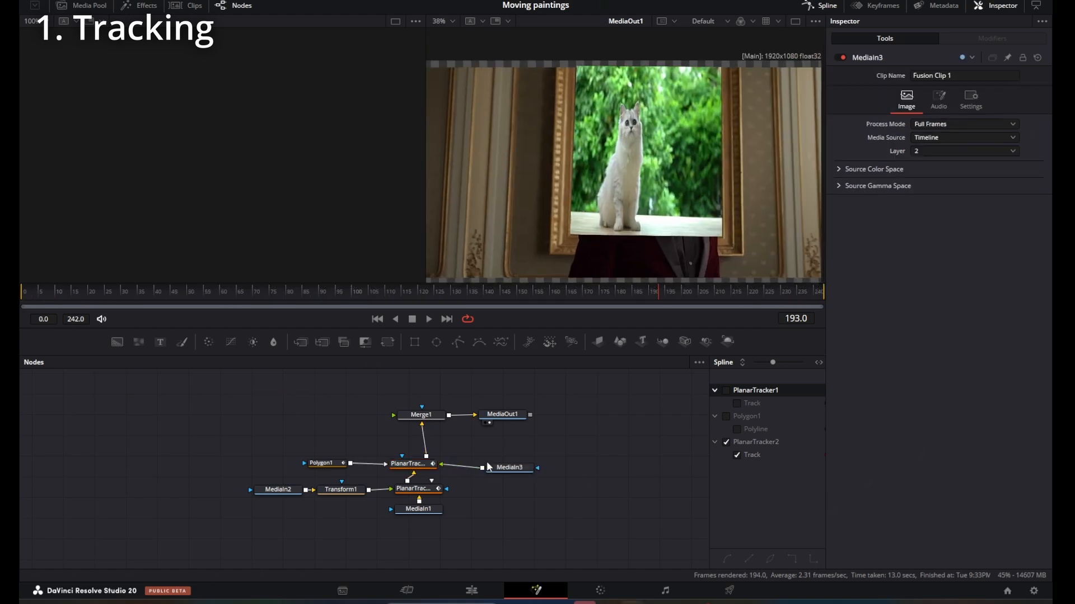
# - Insert a Crop node between MediaIn3 and PlanarTracker2
pyautogui.hotkey('shift', 'space')
pyautogui.write('poly')
pyautogui.press('BackSpace')
pyautogui.press('BackSpace')
pyautogui.press('BackSpace')
pyautogui.press('BackSpace')
pyautogui.write('crop')
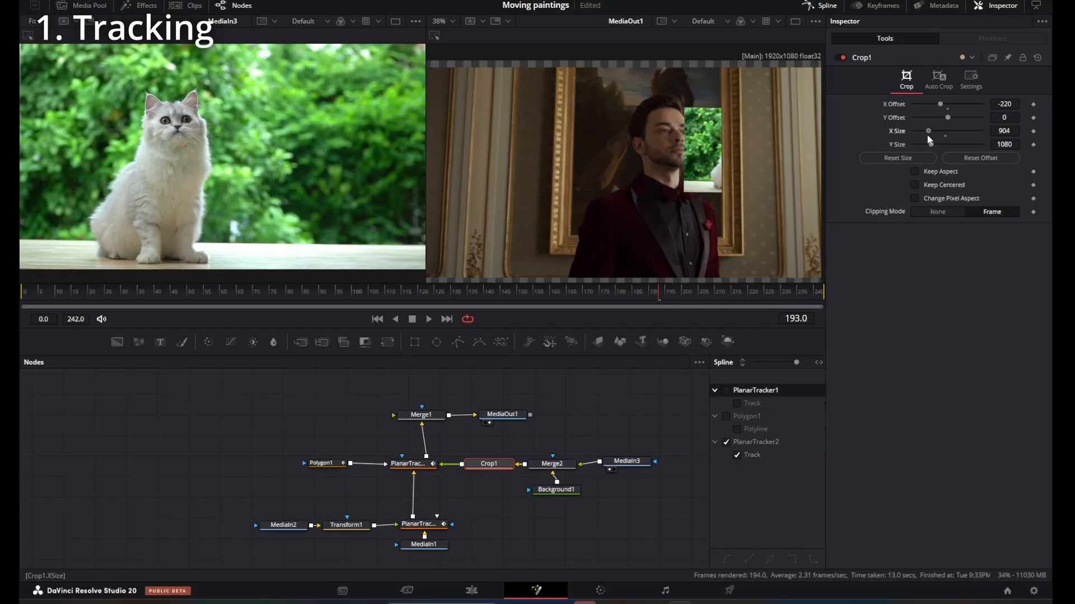
# - Adjust the X Size of Crop1 to refine the horizontal crop of the Persian cat footage
pyautogui.moveTo(943, 130); pyautogui.dragTo(953, 130)
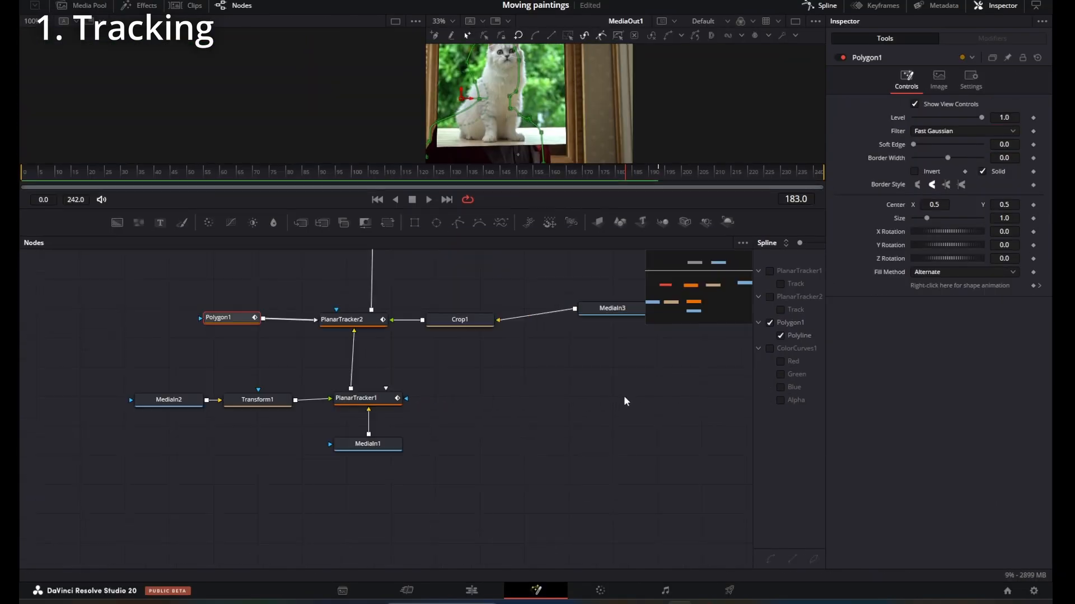
# - Rearrange the node graph so MediaIn1, both planar trackers, Merge1 and MediaOut1 form one row with their cat inputs branching off
pyautogui.moveTo(367, 444); pyautogui.dragTo(277, 393)
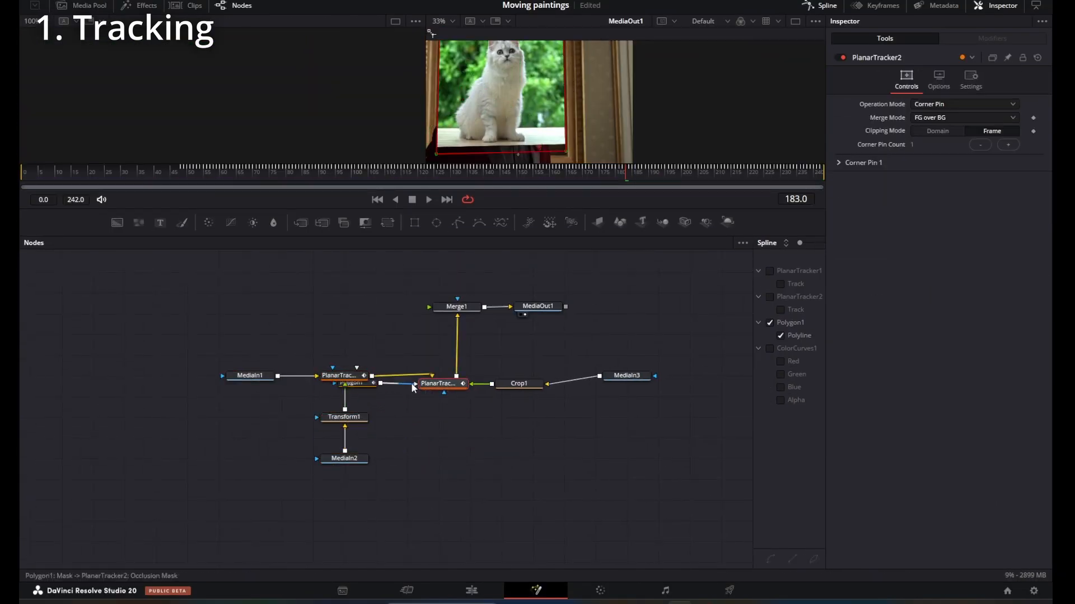
pyautogui.moveTo(421, 390)
pyautogui.mouseDown()
pyautogui.moveTo(458, 427)
pyautogui.moveTo(433, 376)
pyautogui.mouseUp()
pyautogui.moveTo(518, 384); pyautogui.dragTo(438, 355)
pyautogui.moveTo(431, 295); pyautogui.dragTo(571, 320)
pyautogui.moveTo(457, 307); pyautogui.dragTo(430, 333)
pyautogui.moveTo(710, 408); pyautogui.dragTo(469, 367)
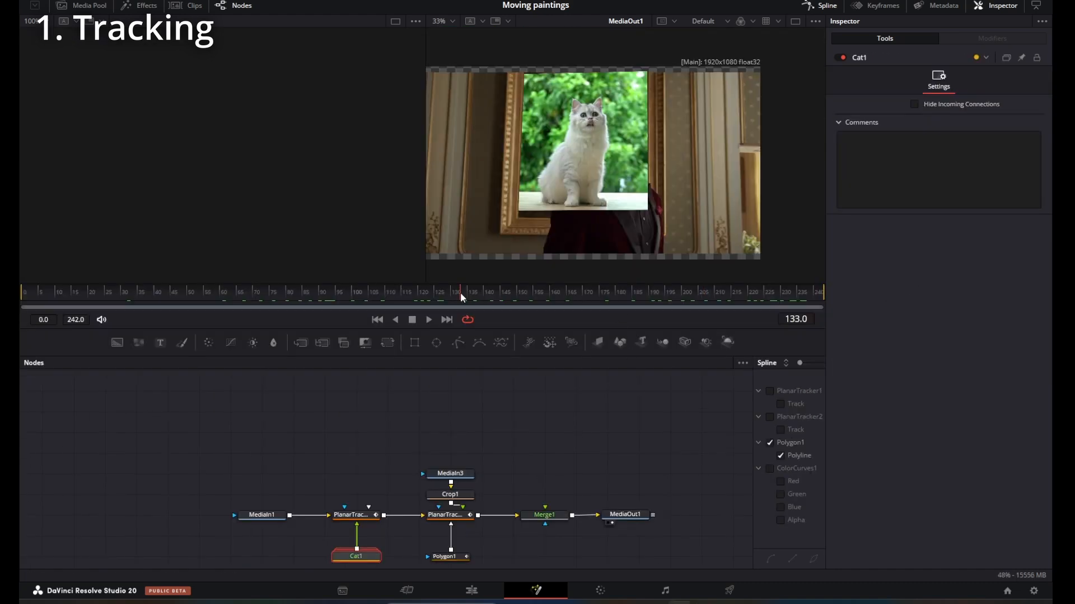
# - Refine the second painting's tracking outline at frame 193, make that frame PlanarTracker2's reference, and track forward with Perspective motion
pyautogui.moveTo(460, 292); pyautogui.dragTo(344, 294)
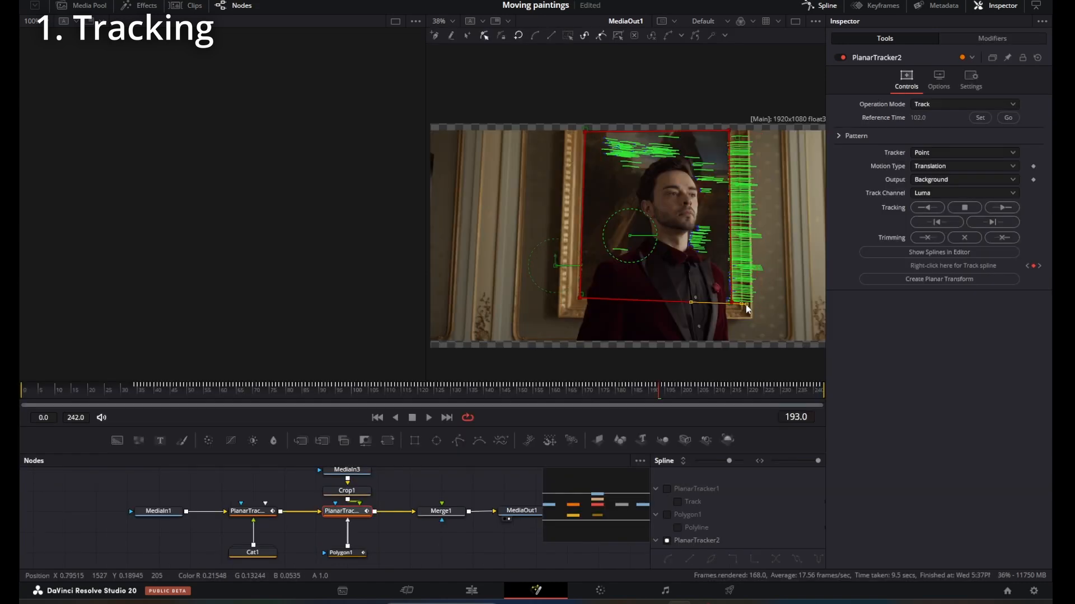
pyautogui.moveTo(747, 308); pyautogui.dragTo(730, 301)
pyautogui.click(962, 166)
pyautogui.click(929, 215)
pyautogui.click(980, 117)
pyautogui.click(1002, 208)
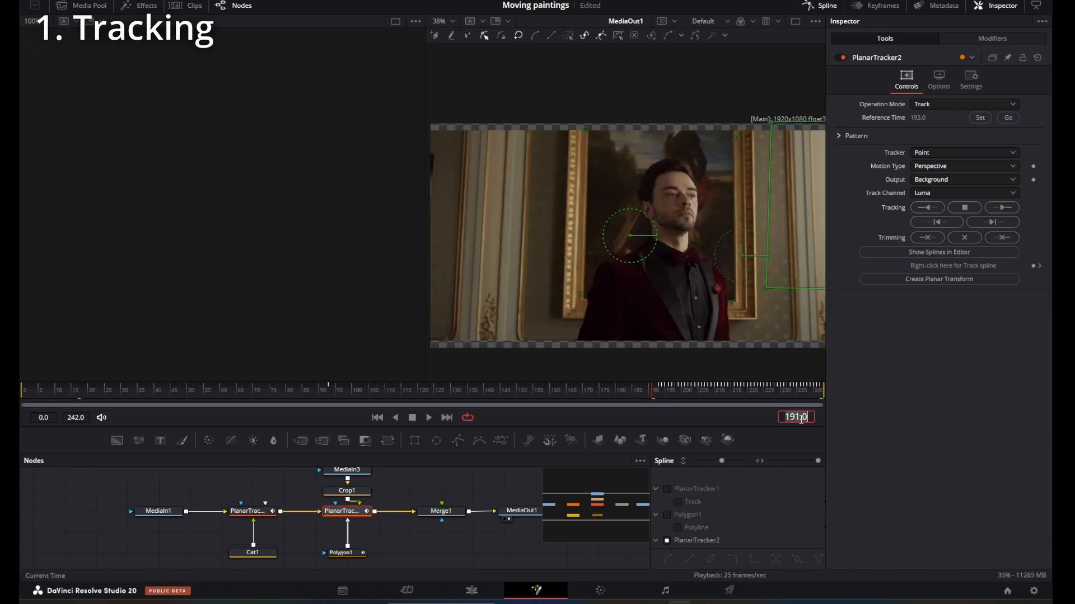
# - Reset PlanarTracker2's reference time to frame 193 and track backward using the Hybrid Point/Area tracker with Translation motion
pyautogui.click(984, 166)
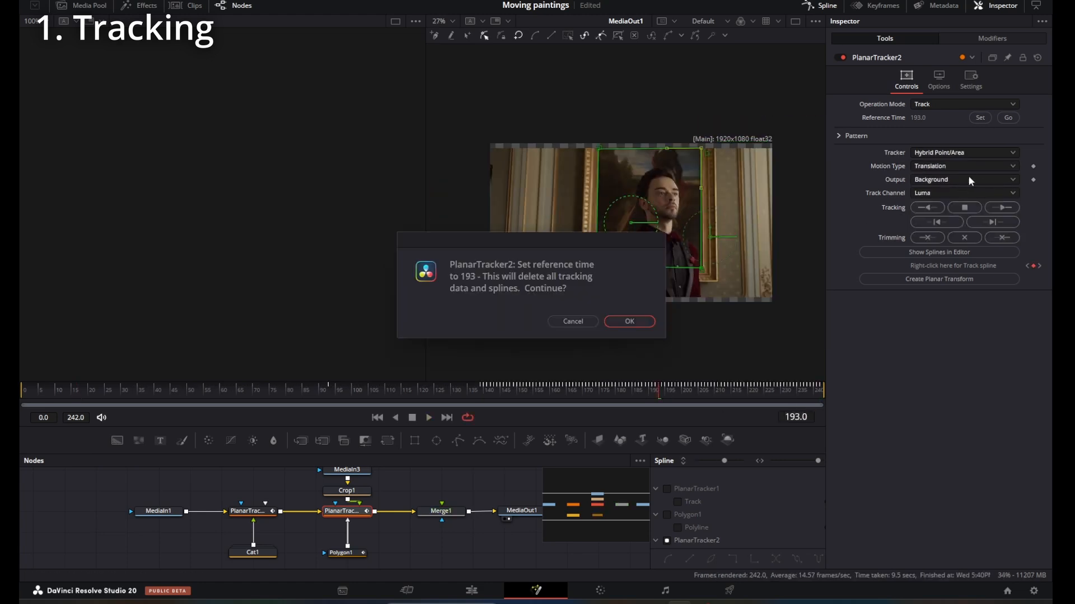
pyautogui.press('Return')
pyautogui.click(937, 212)
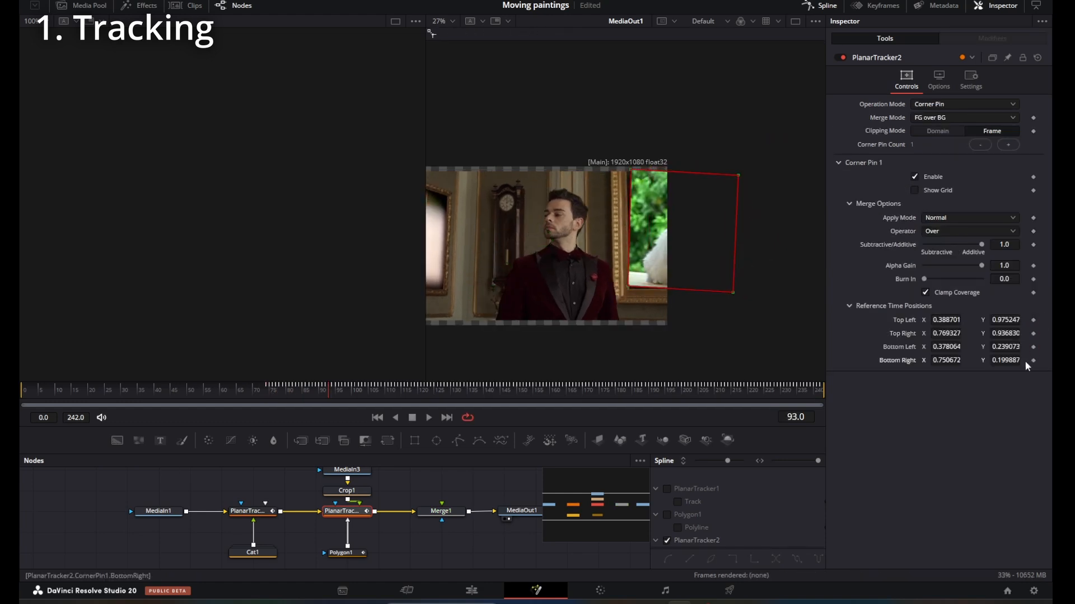
# - Fit PlanarTracker2's corner pin corners to the second painting's inner frame at frame 74
pyautogui.click(268, 391)
pyautogui.scroll(4, 678, 226)
pyautogui.moveTo(574, 176); pyautogui.dragTo(565, 187)
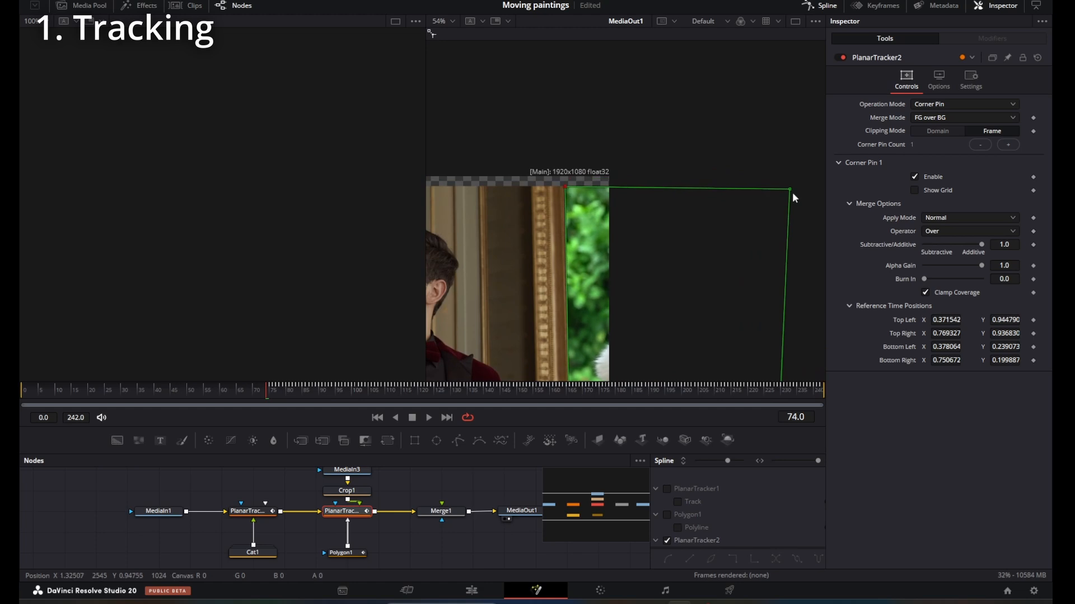
pyautogui.moveTo(791, 186); pyautogui.dragTo(794, 185)
pyautogui.scroll(-3, 664, 267)
pyautogui.scroll(4, 577, 68)
pyautogui.moveTo(553, 116); pyautogui.dragTo(555, 116)
pyautogui.scroll(-2, 596, 152)
pyautogui.scroll(-3, 684, 152)
pyautogui.scroll(-1, 684, 152)
pyautogui.moveTo(581, 307); pyautogui.dragTo(587, 317)
pyautogui.scroll(-3, 588, 315)
pyautogui.moveTo(721, 318)
pyautogui.mouseDown()
pyautogui.moveTo(727, 302)
pyautogui.moveTo(740, 309)
pyautogui.mouseUp()
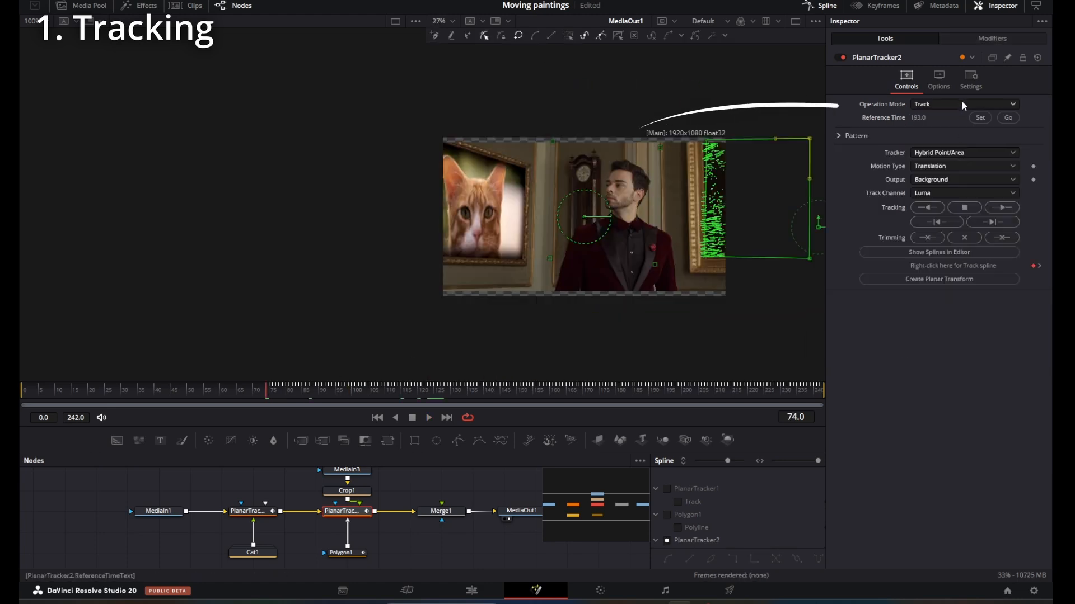
# - Set PlanarTracker2's operation mode to Corner Pin and refit all four corners to the painting's inner frame at frame 189
pyautogui.click(959, 103)
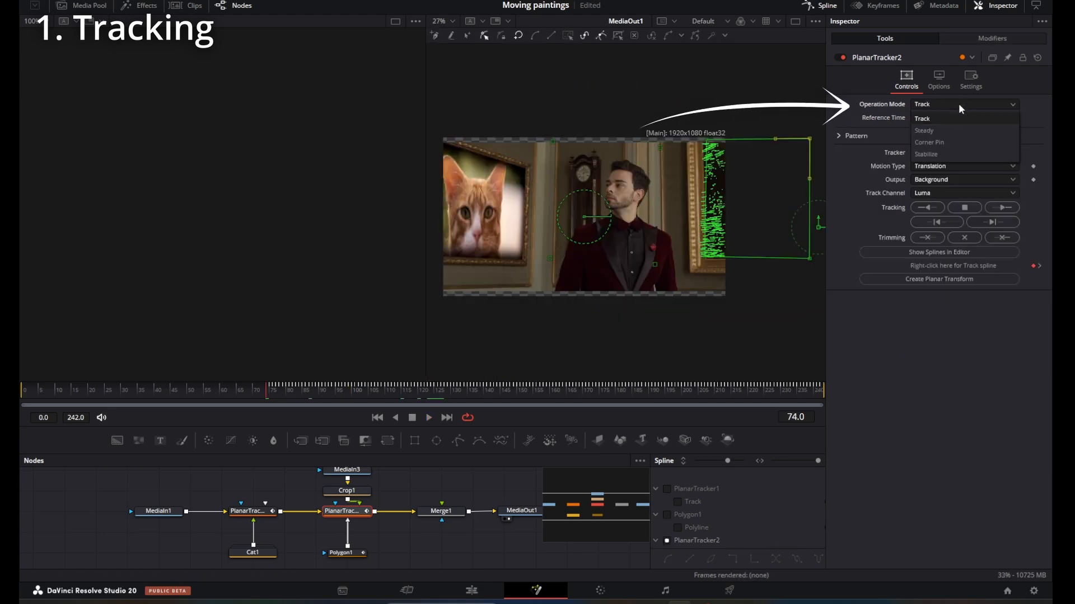
pyautogui.click(929, 142)
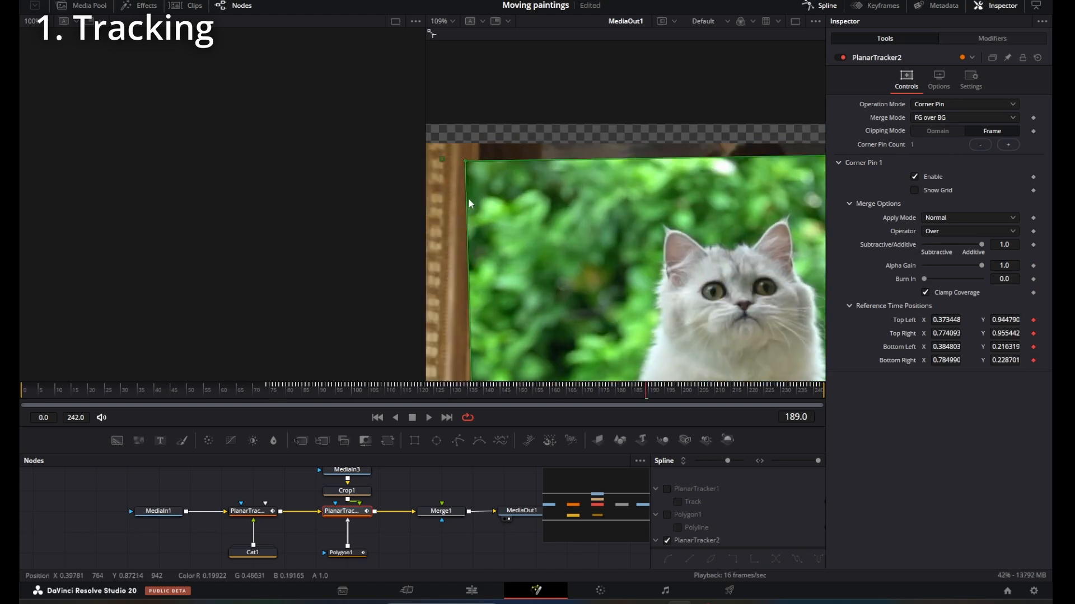
pyautogui.moveTo(464, 161); pyautogui.dragTo(479, 144)
pyautogui.moveTo(755, 180); pyautogui.dragTo(723, 170)
pyautogui.scroll(2, 600, 340)
pyautogui.moveTo(598, 322); pyautogui.dragTo(587, 311)
pyautogui.scroll(2, 617, 332)
pyautogui.moveTo(582, 71); pyautogui.dragTo(584, 73)
pyautogui.scroll(-4, 584, 72)
pyautogui.scroll(2, 749, 269)
pyautogui.moveTo(784, 275); pyautogui.dragTo(745, 287)
pyautogui.scroll(-2, 748, 260)
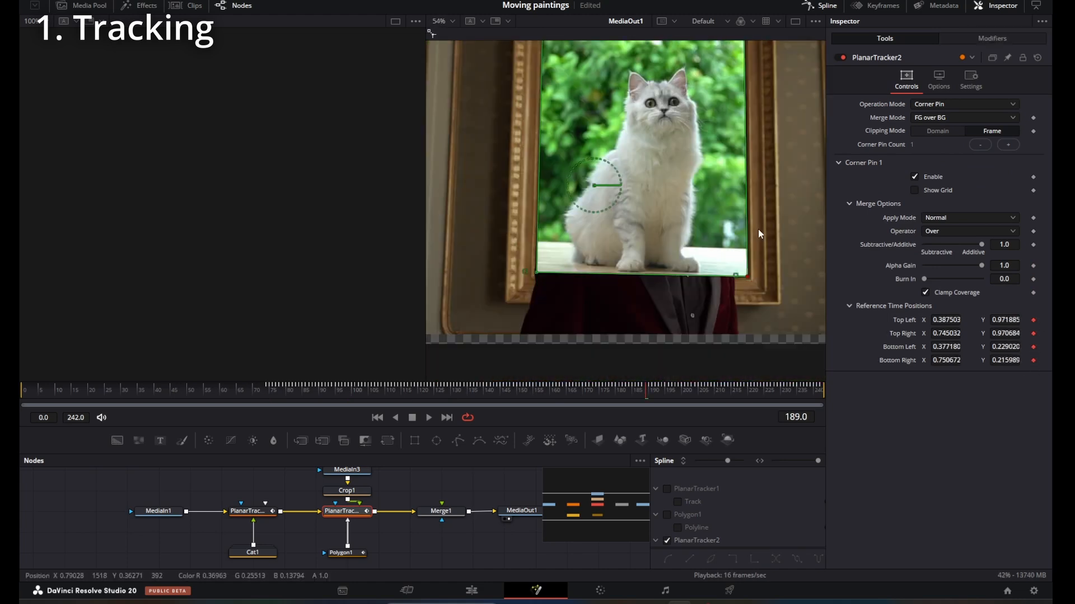
# - Play through the clip, keyframe the corner pin positions at another frame, and realign the corners with the painting's frame
pyautogui.moveTo(793, 209); pyautogui.dragTo(790, 300)
pyautogui.press('space')
pyautogui.scroll(-1, 728, 287)
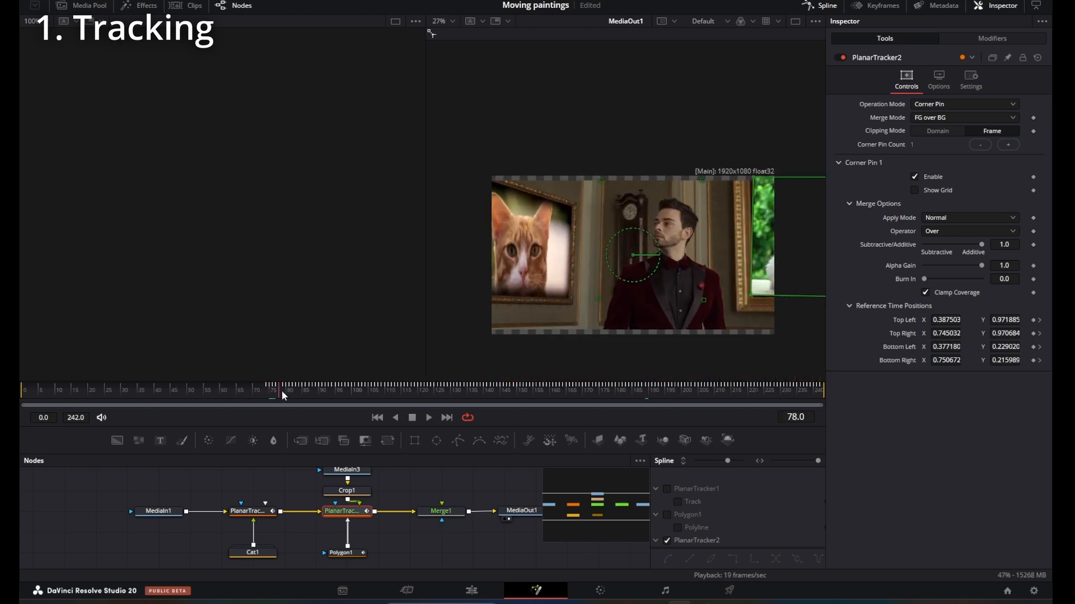
pyautogui.press('space')
pyautogui.click(1033, 334)
pyautogui.click(1033, 347)
pyautogui.click(1033, 360)
pyautogui.scroll(2, 783, 200)
pyautogui.scroll(-1, 633, 224)
pyautogui.moveTo(598, 166); pyautogui.dragTo(633, 159)
pyautogui.moveTo(593, 319); pyautogui.dragTo(641, 317)
# - Fine-tune the corner pin's bottom-left corner at frame 74 and play the composition to check the fit
pyautogui.press('space')
pyautogui.press('space')
pyautogui.moveTo(796, 418); pyautogui.dragTo(548, 410)
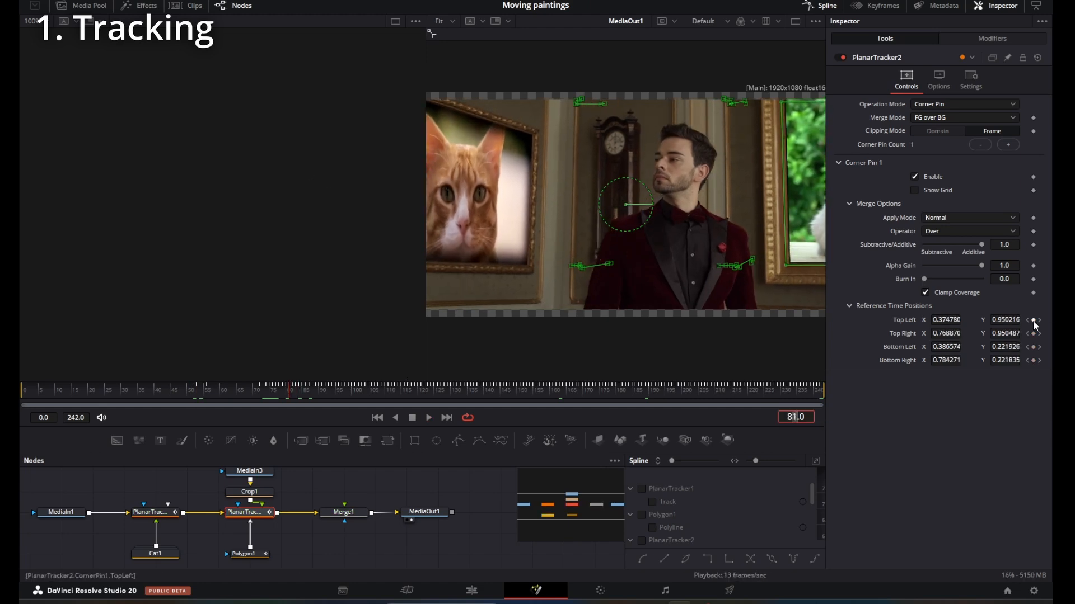
pyautogui.moveTo(668, 286); pyautogui.dragTo(666, 286)
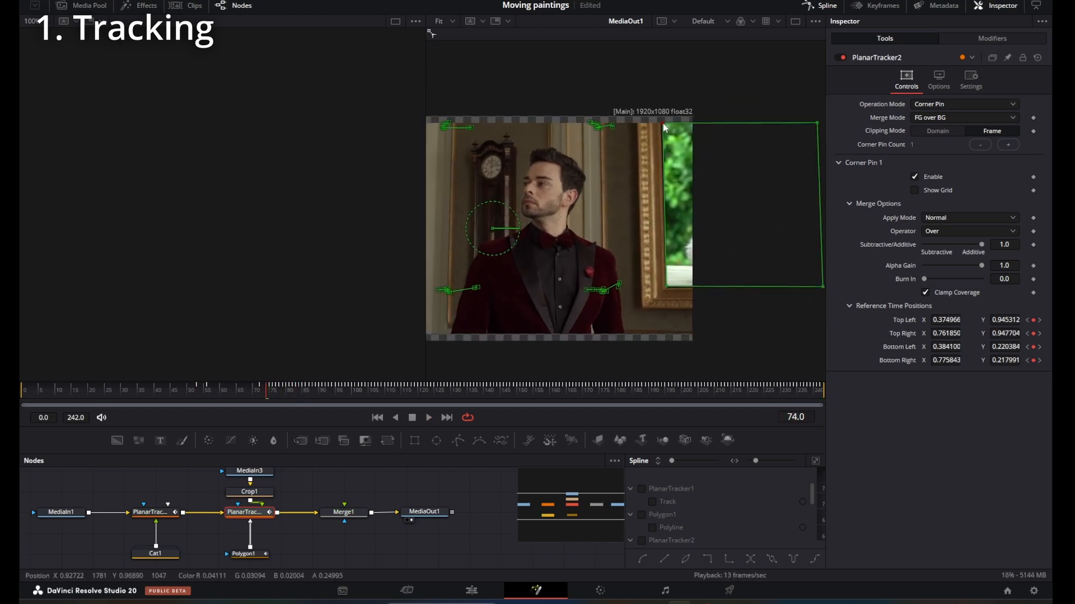
pyautogui.press('space')
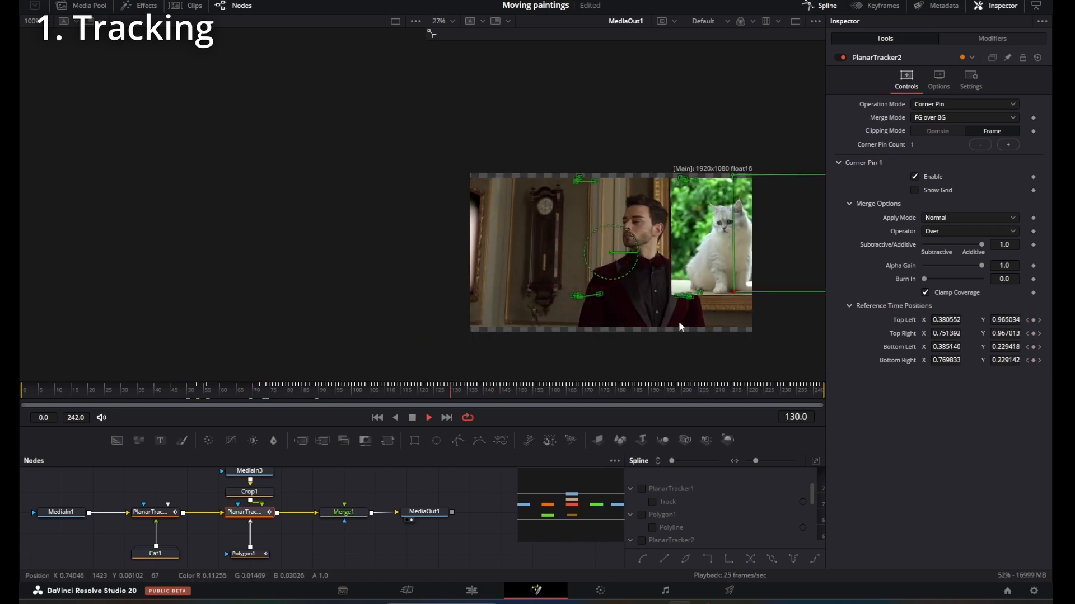
pyautogui.scroll(4, 781, 312)
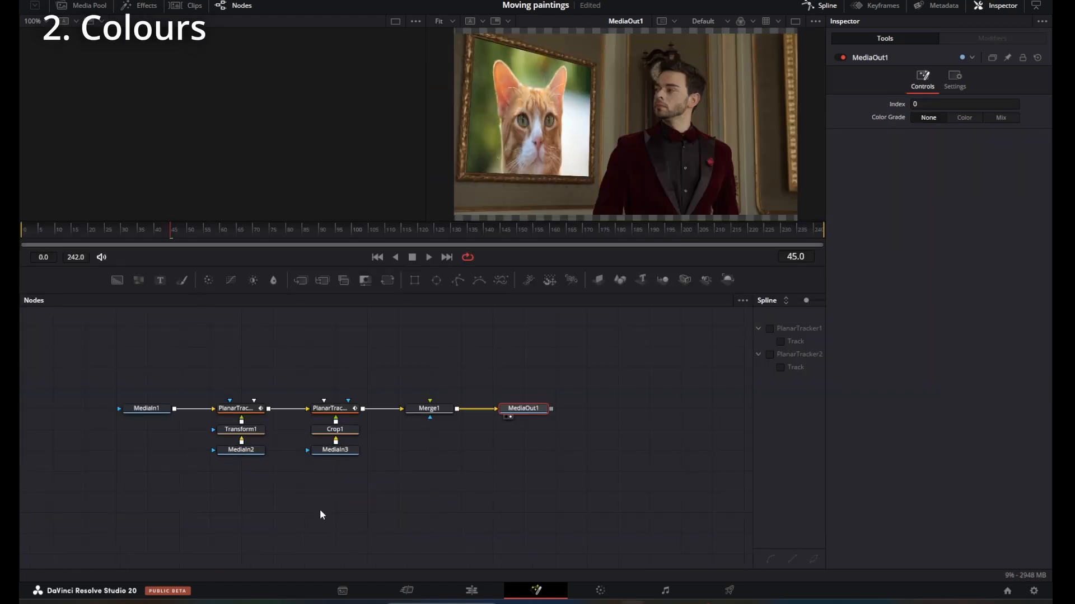
# - Move Transform1 and MediaIn2 down and insert a Color Corrector between Transform1 and PlanarTracker1
pyautogui.moveTo(250, 435); pyautogui.dragTo(248, 434)
pyautogui.moveTo(242, 429); pyautogui.dragTo(241, 471)
pyautogui.moveTo(353, 493); pyautogui.dragTo(526, 484)
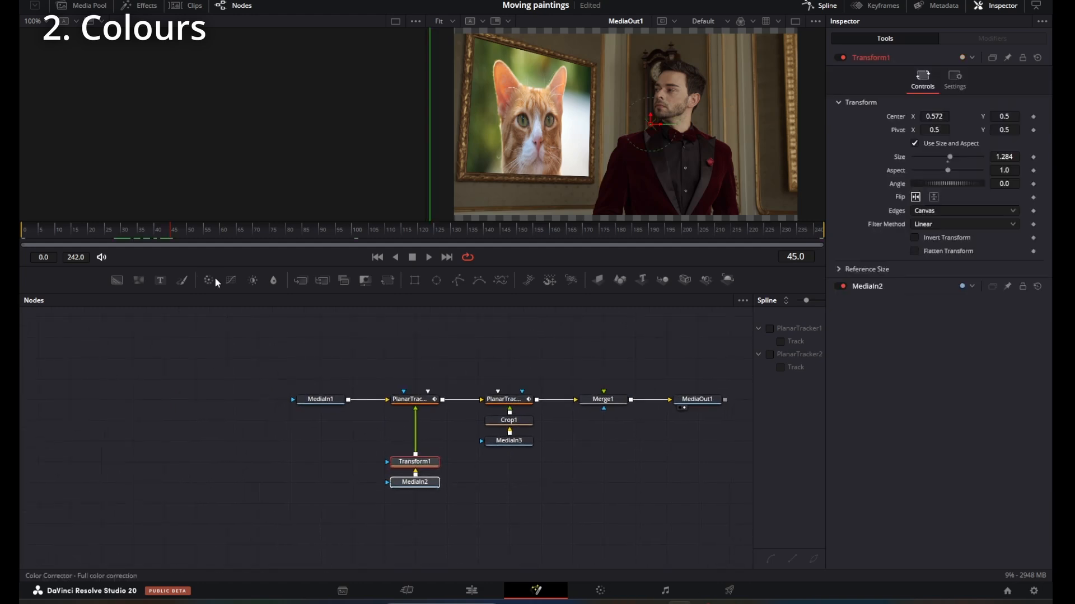
pyautogui.moveTo(208, 281); pyautogui.dragTo(415, 436)
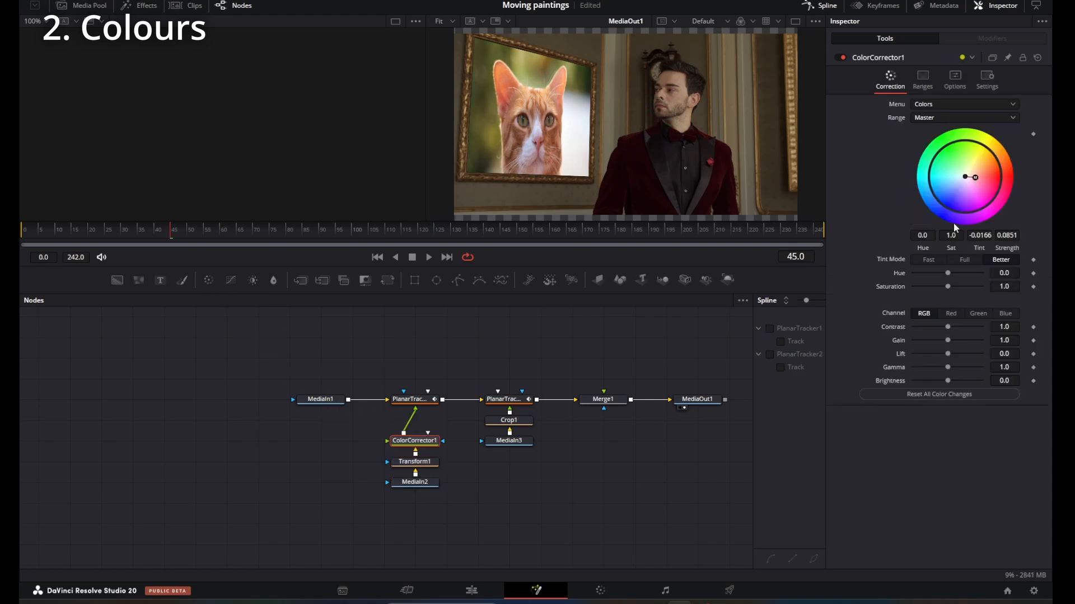
# - Set ColorCorrector1's saturation to 0.73 and adjust its hue slightly to match the orange cat to the room
pyautogui.moveTo(947, 286); pyautogui.dragTo(938, 287)
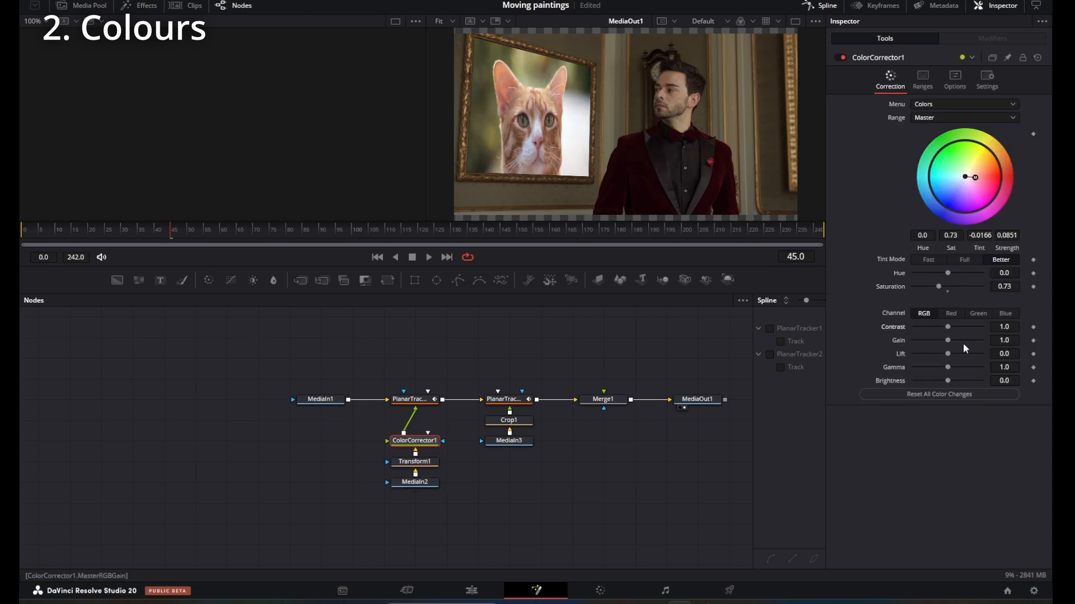
pyautogui.click(951, 138)
pyautogui.click(929, 105)
pyautogui.click(929, 155)
pyautogui.click(935, 105)
pyautogui.click(935, 116)
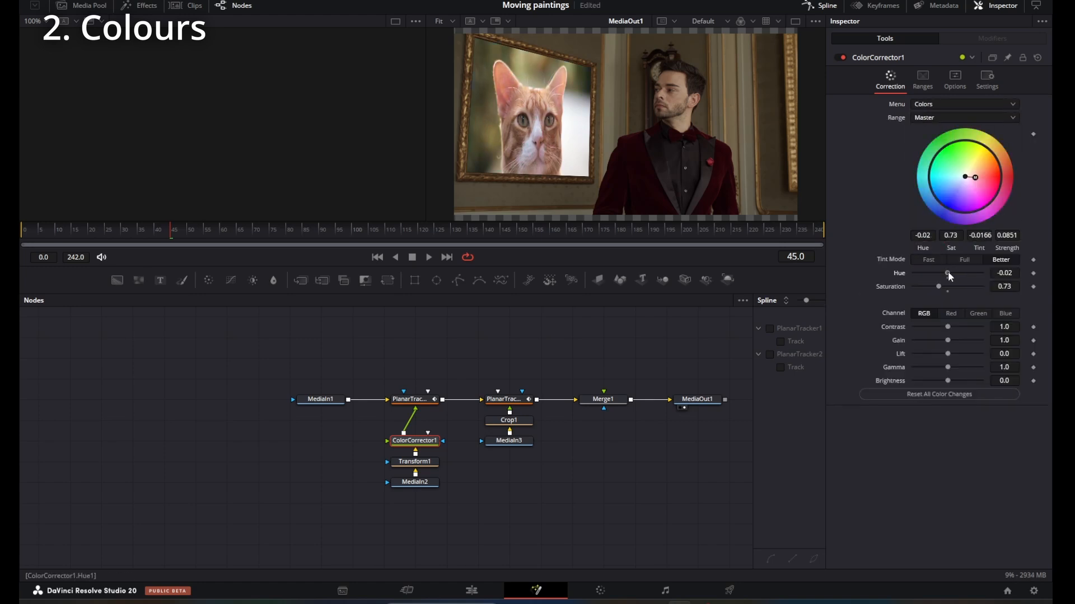
pyautogui.moveTo(948, 271); pyautogui.dragTo(949, 271)
pyautogui.moveTo(158, 229); pyautogui.dragTo(22, 228)
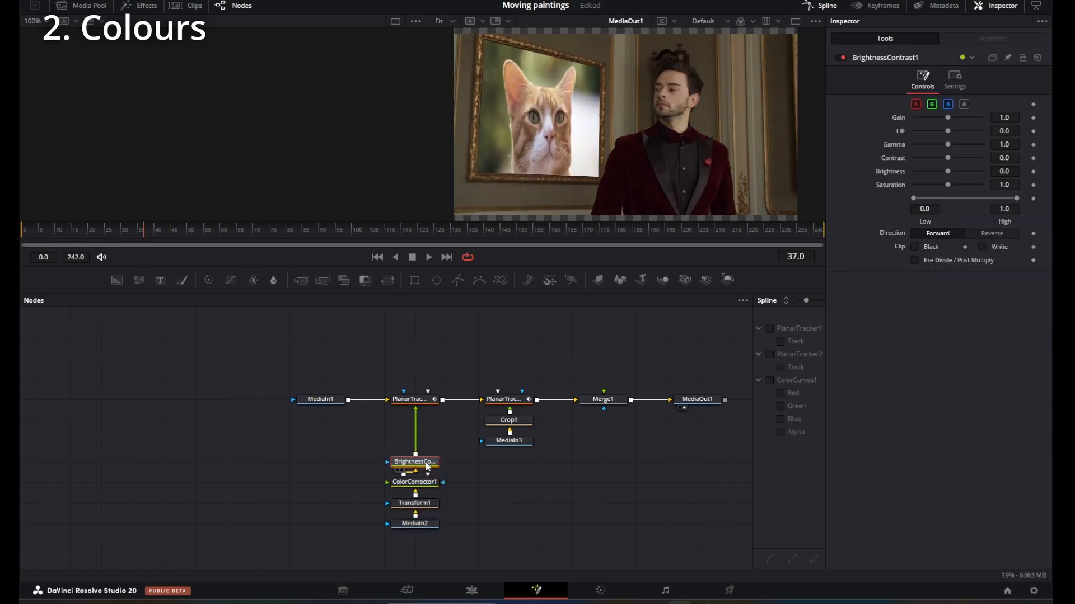
# - Set BrightnessContrast1's brightness to -0.05 and saturation to 0.92, and limit it with a rectangle mask
pyautogui.moveTo(947, 171); pyautogui.dragTo(942, 172)
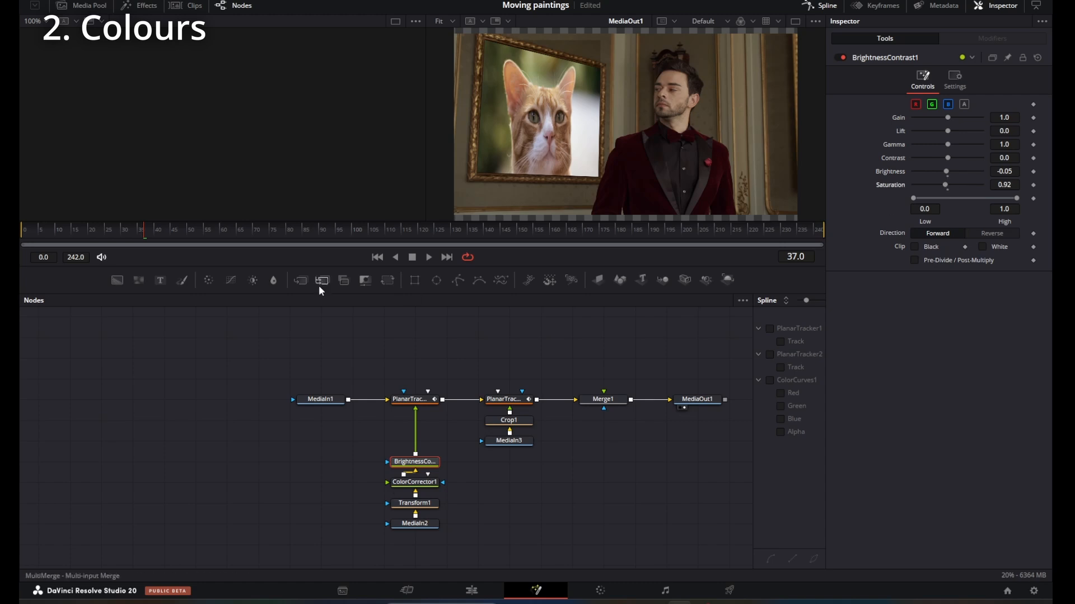
pyautogui.click(414, 280)
pyautogui.moveTo(711, 79); pyautogui.dragTo(813, 35)
# - Add a Blur node after BrightnessContrast1 in the orange cat's branch
pyautogui.moveTo(273, 281); pyautogui.dragTo(415, 441)
pyautogui.moveTo(914, 144); pyautogui.dragTo(916, 144)
pyautogui.press('Delete')
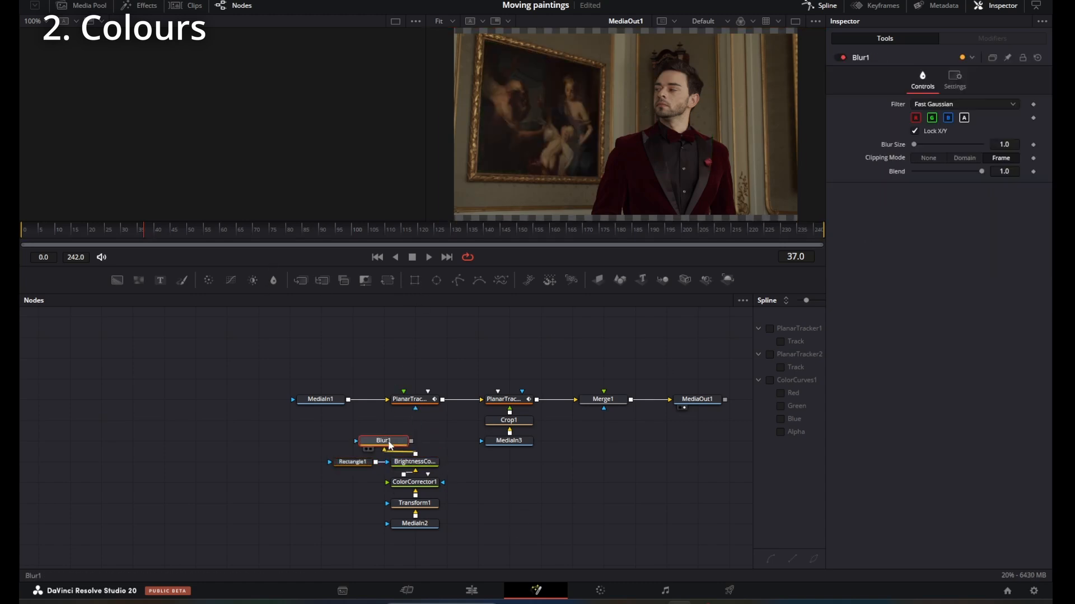
pyautogui.click(963, 104)
pyautogui.click(955, 118)
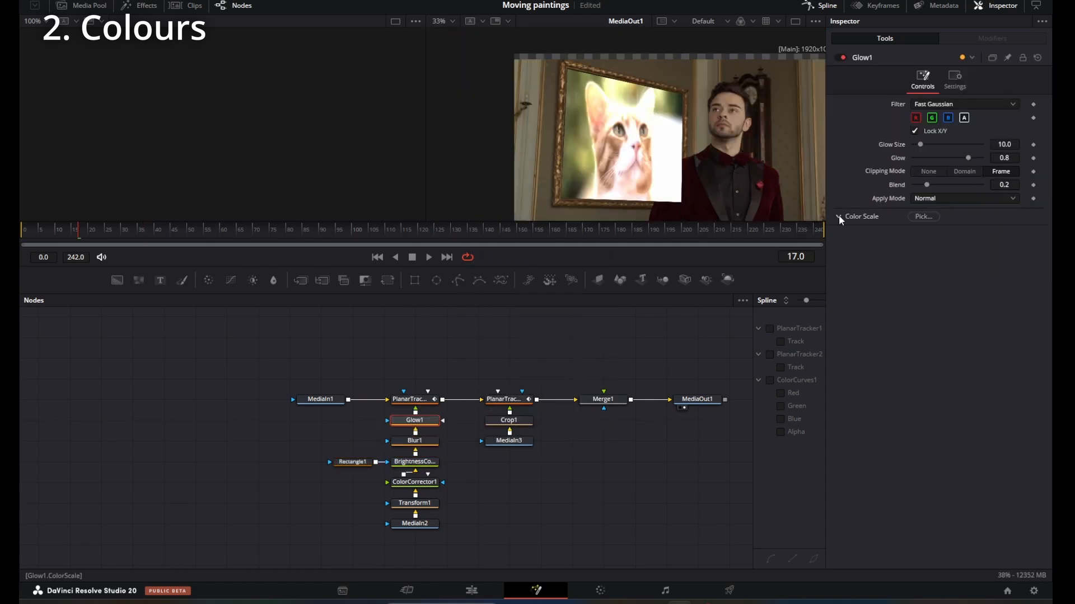
# - Set Glow1's color scale to red 0.359257, green 0.257455 and blue 0.187626
pyautogui.click(839, 217)
pyautogui.click(414, 462)
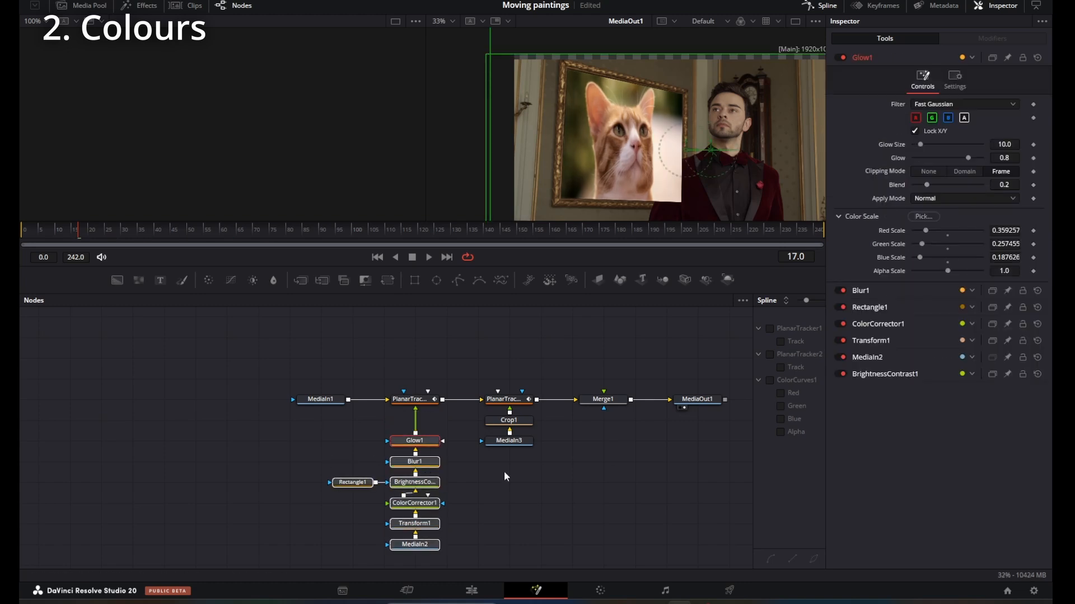
pyautogui.click(504, 471)
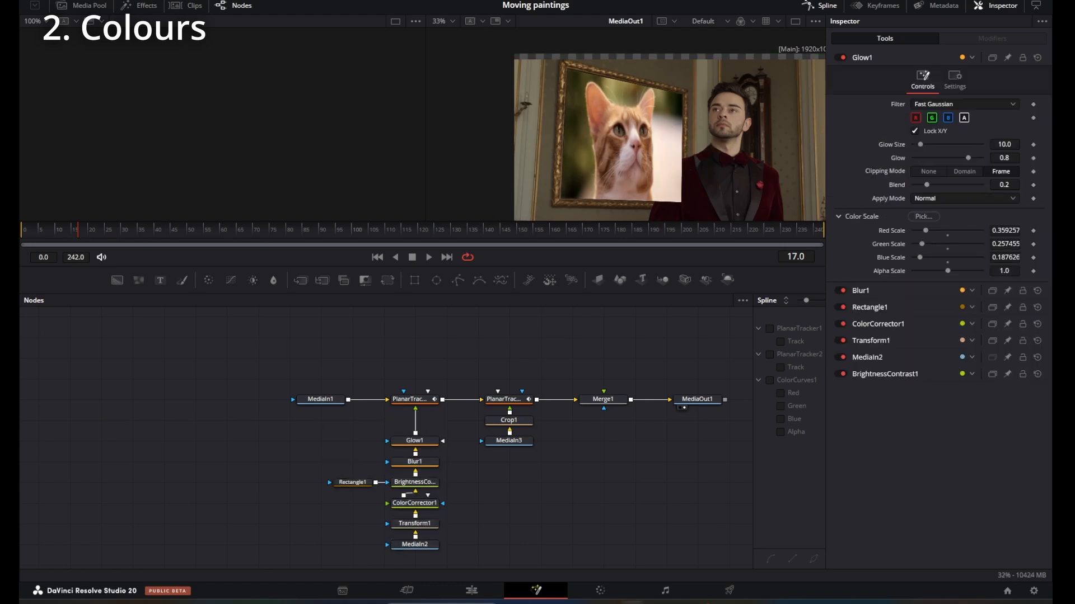
# - Shift the orange cat's effect nodes away from MediaIn2 and insert a Merge node after MediaIn2
pyautogui.moveTo(482, 525); pyautogui.dragTo(319, 439)
pyautogui.moveTo(446, 528); pyautogui.dragTo(447, 507)
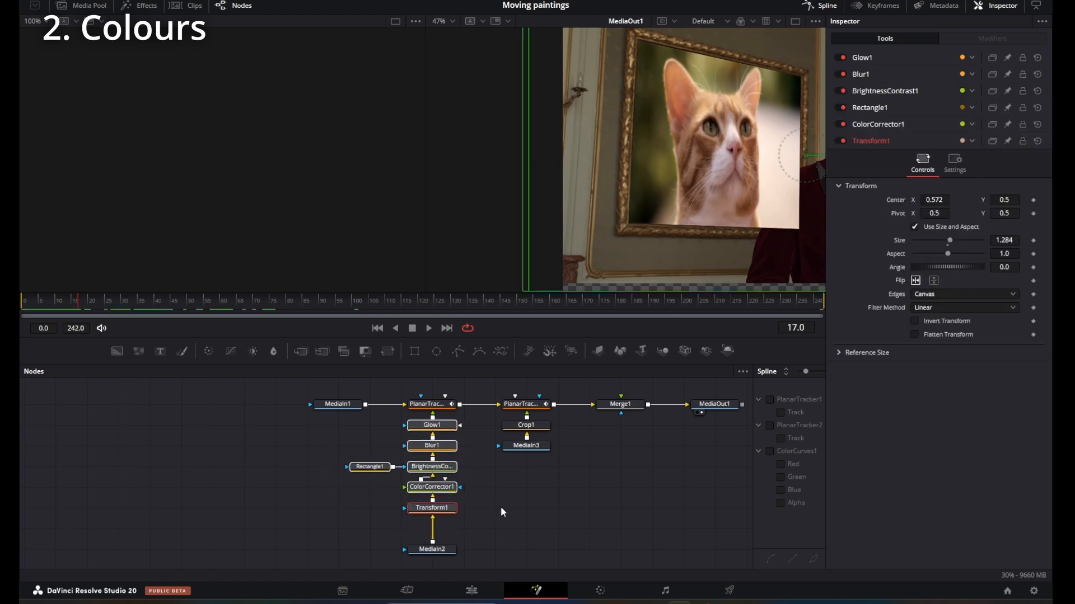
pyautogui.click(428, 552)
pyautogui.hotkey('shift', 'space')
pyautogui.write('merge')
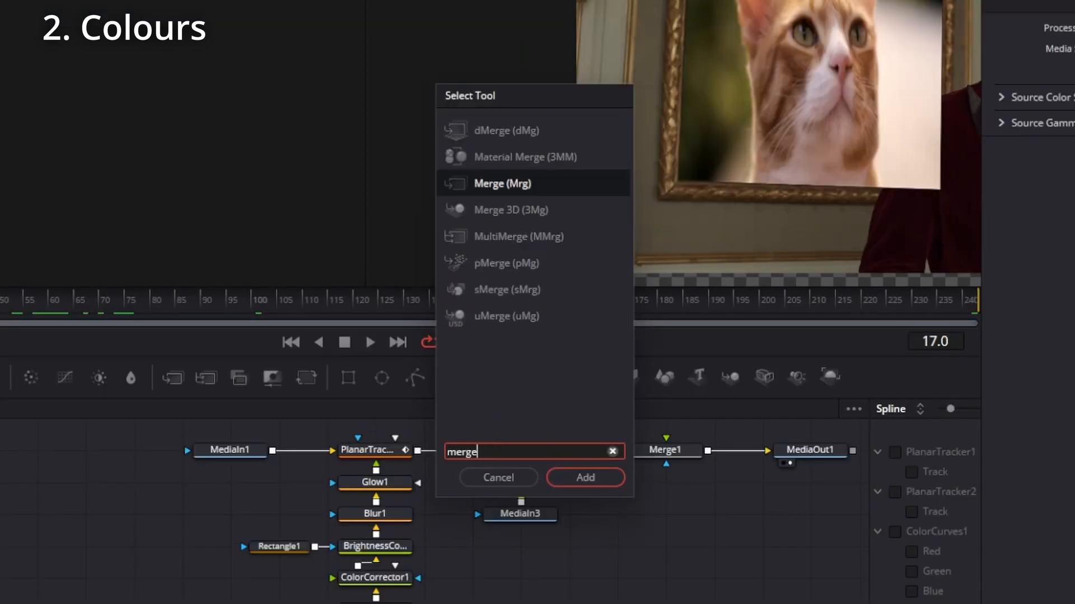
pyautogui.press('Return')
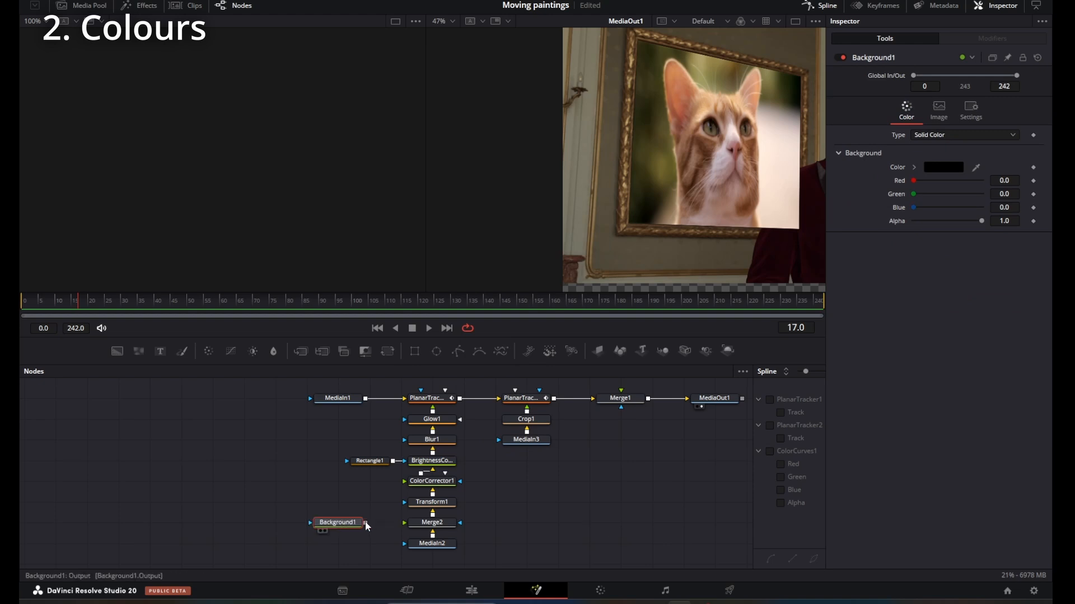
# - Add a Rectangle mask node and connect it to Merge2's mask input, placing it beside Merge2
pyautogui.hotkey('shift', 'space')
pyautogui.write('recta')
pyautogui.press('Return')
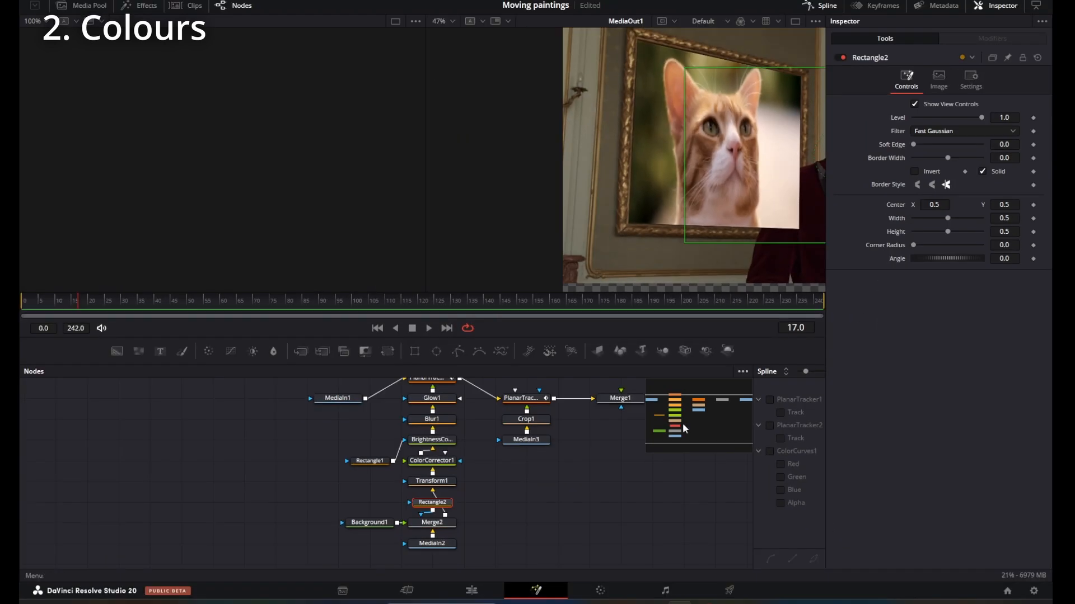
pyautogui.moveTo(432, 502); pyautogui.dragTo(495, 523)
# - Increase the border width and soft edge of Rectangle2, the mask on Merge2
pyautogui.click(431, 525)
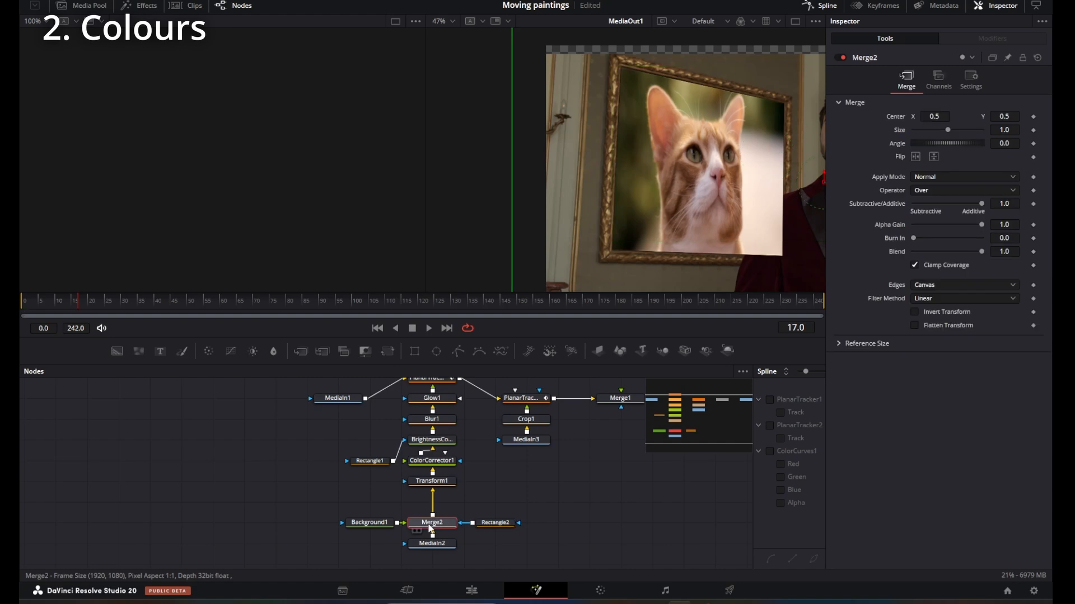
pyautogui.click(495, 522)
pyautogui.scroll(-2, 687, 218)
pyautogui.moveTo(948, 158); pyautogui.dragTo(974, 162)
pyautogui.moveTo(912, 145); pyautogui.dragTo(928, 143)
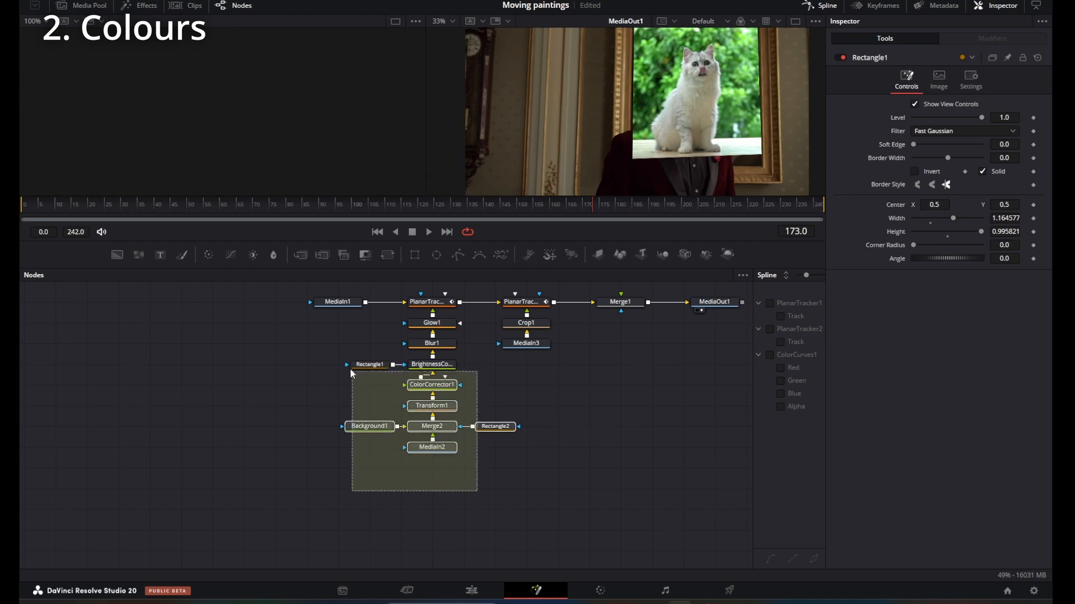
# - Group the orange cat's nodes, from Glow1 down to MediaIn2 including the background and rectangle masks
pyautogui.moveTo(351, 368); pyautogui.dragTo(361, 316)
pyautogui.rightClick(429, 323)
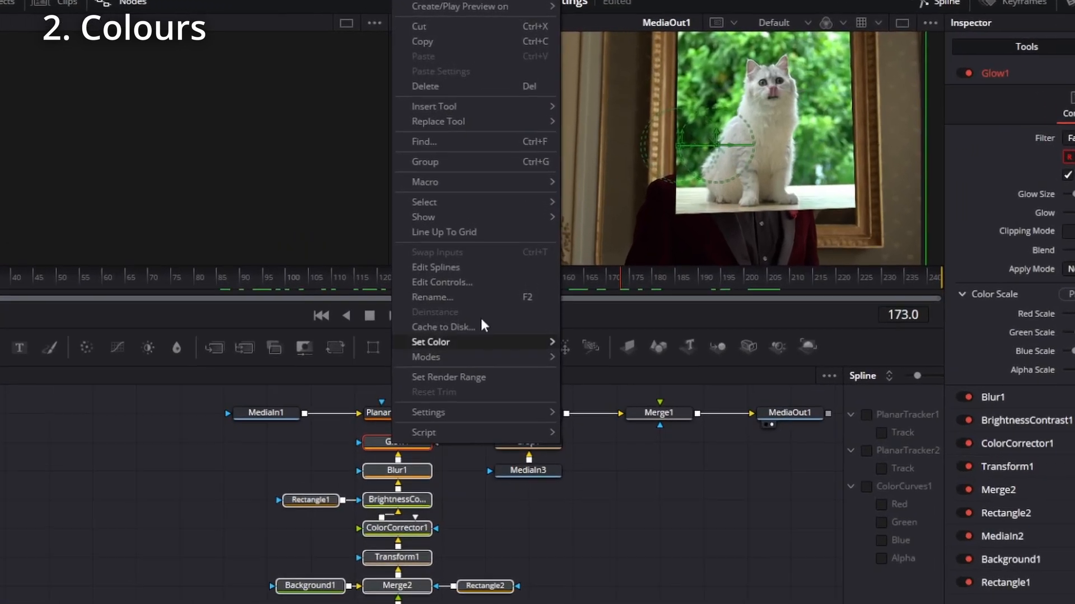
pyautogui.click(448, 162)
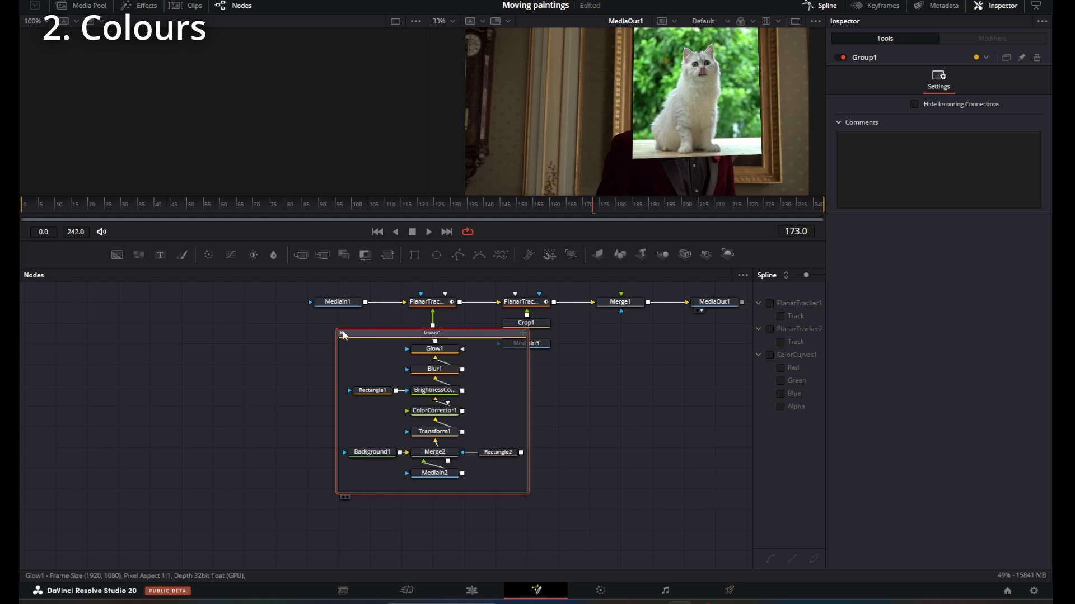
# - Collapse the orange cat's node group and reposition it beneath the node chain
pyautogui.click(341, 332)
pyautogui.moveTo(361, 468); pyautogui.dragTo(283, 423)
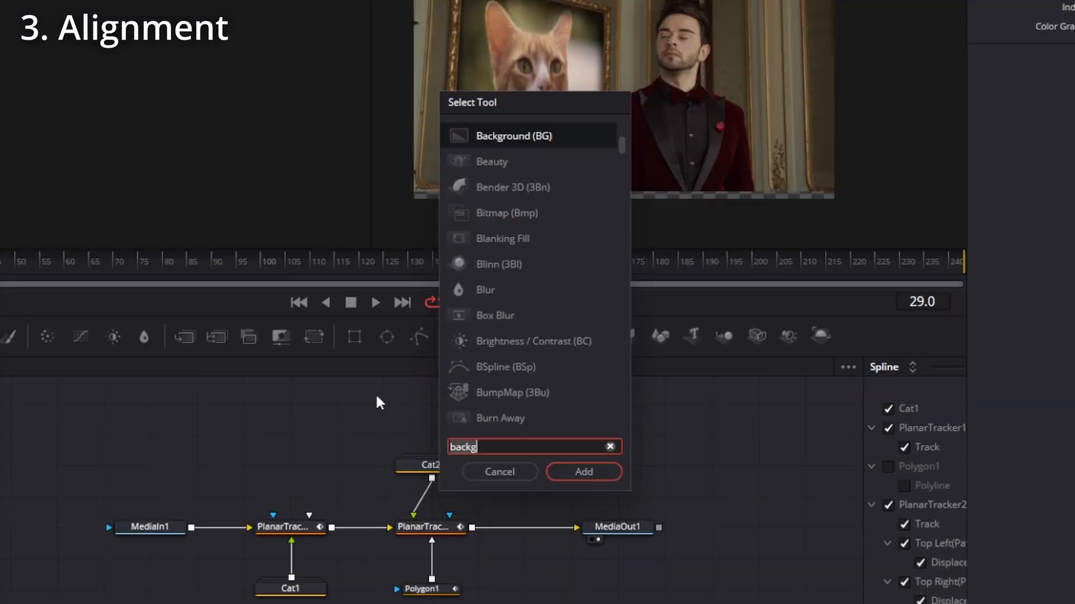
# - Add a Polygon mask node and connect it to PlanarTracker1's mask input
pyautogui.write('poly')
pyautogui.press('Return')
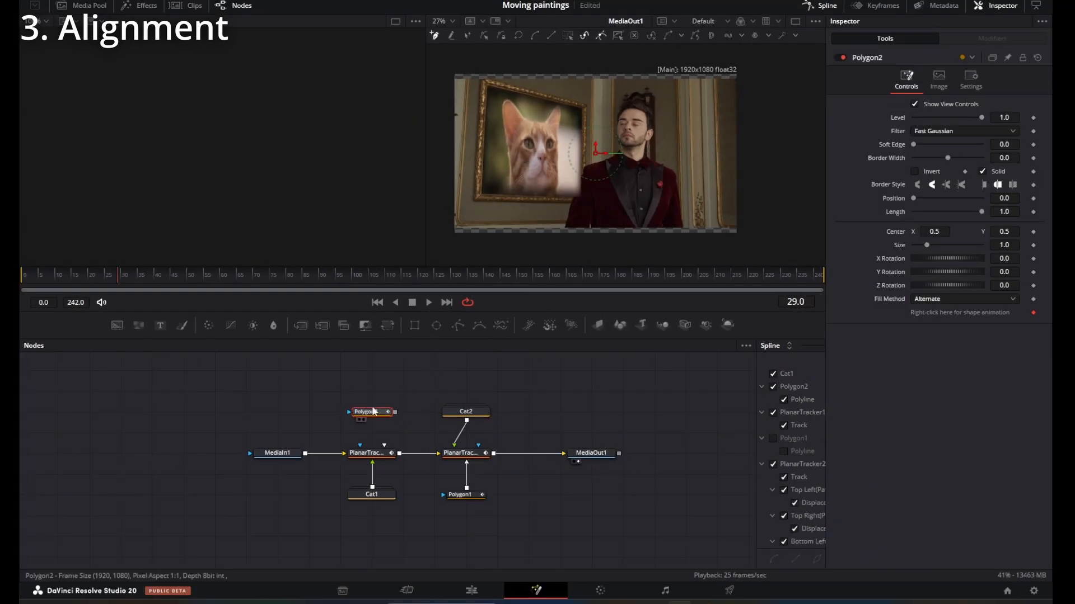
pyautogui.moveTo(357, 454); pyautogui.dragTo(357, 453)
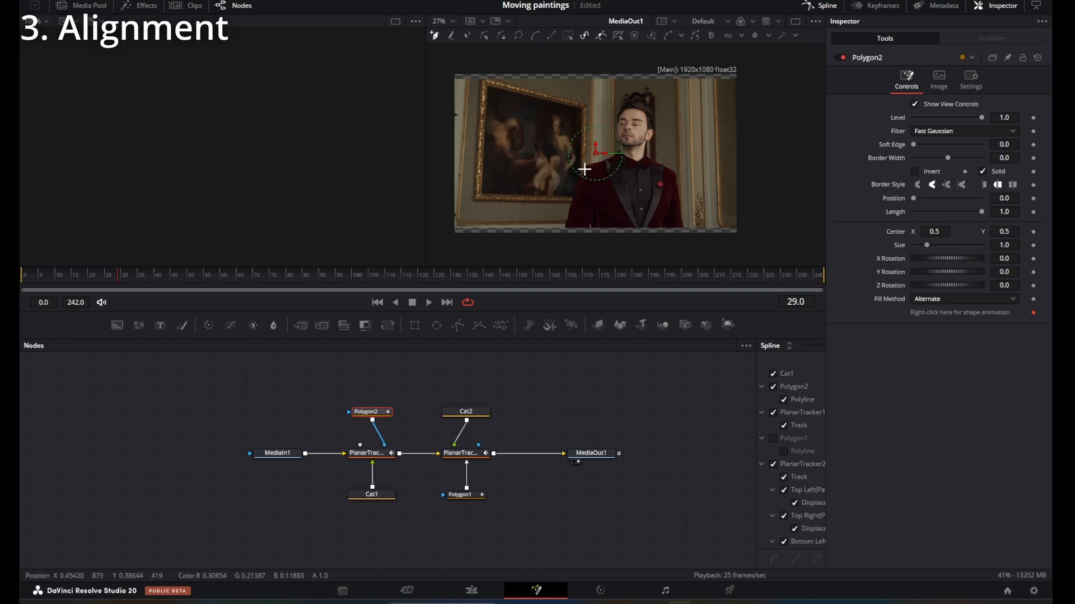
# - At frame 0, draw the Polygon2 outline around the man's head, neck, shoulder and sleeve where he overlaps the first painting
pyautogui.scroll(2, 616, 181)
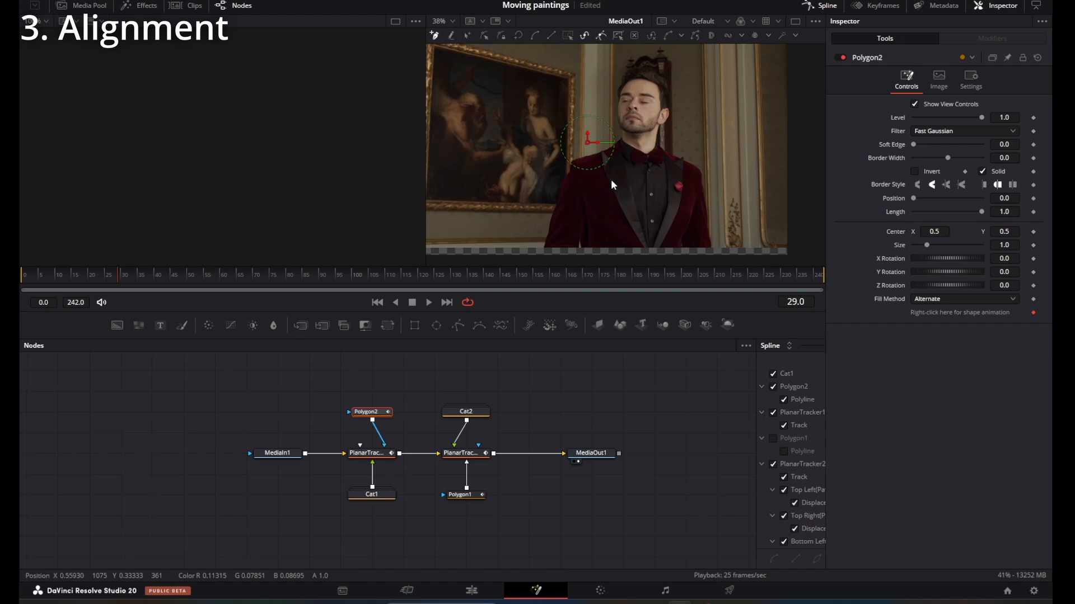
pyautogui.scroll(2, 610, 181)
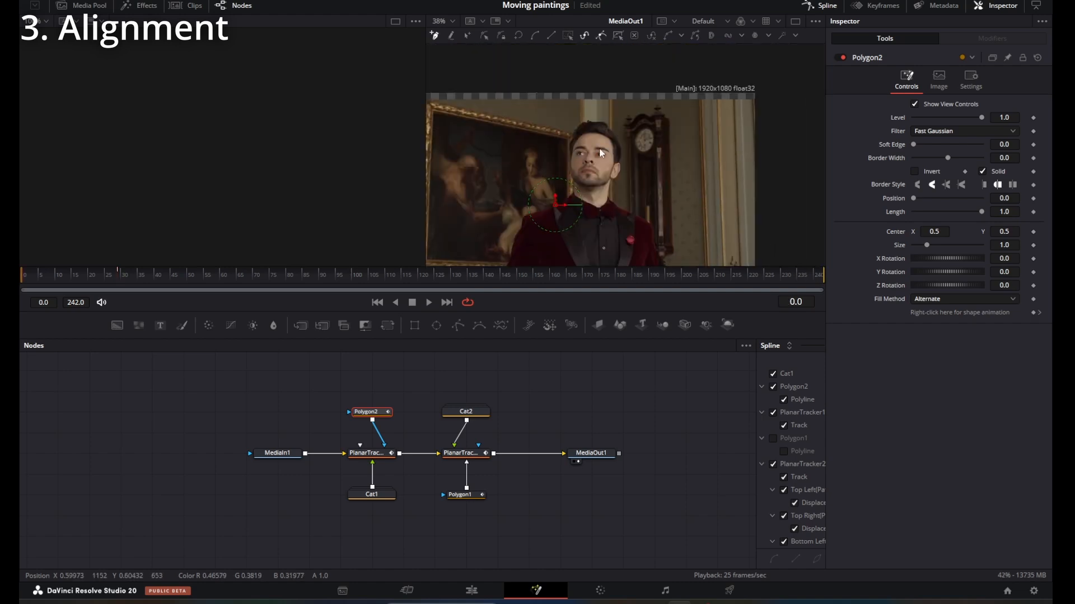
pyautogui.scroll(2, 567, 126)
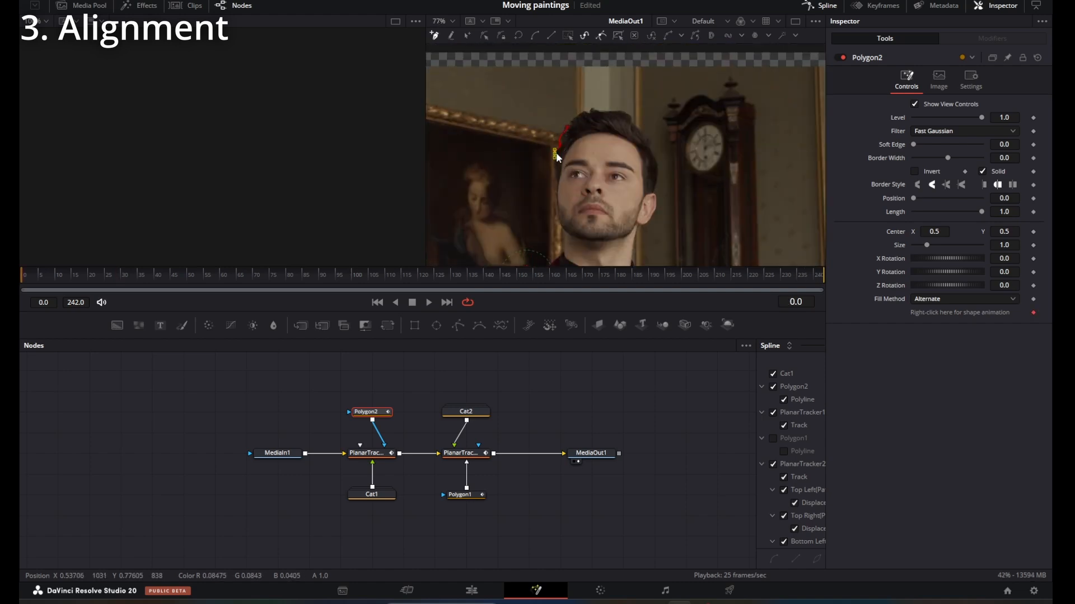
pyautogui.moveTo(565, 253); pyautogui.dragTo(584, 157)
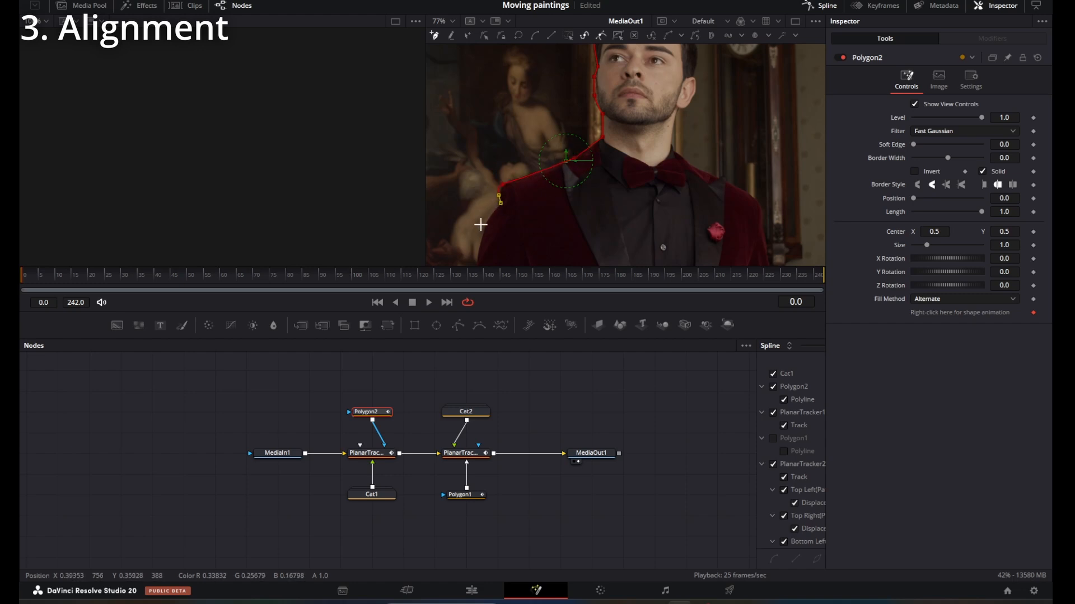
pyautogui.moveTo(492, 218); pyautogui.dragTo(561, 150)
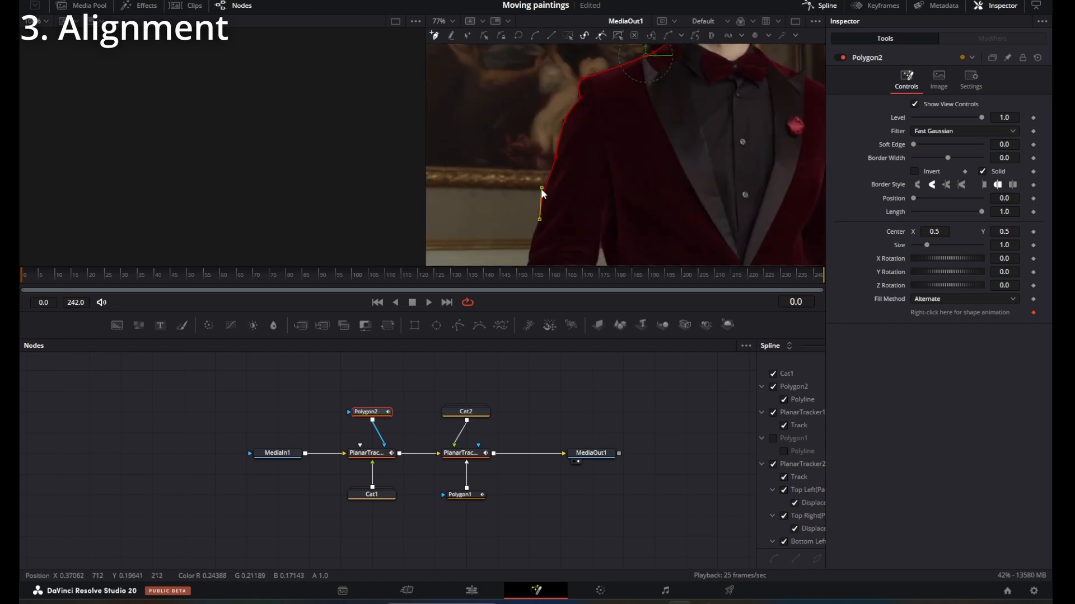
pyautogui.scroll(-5, 727, 161)
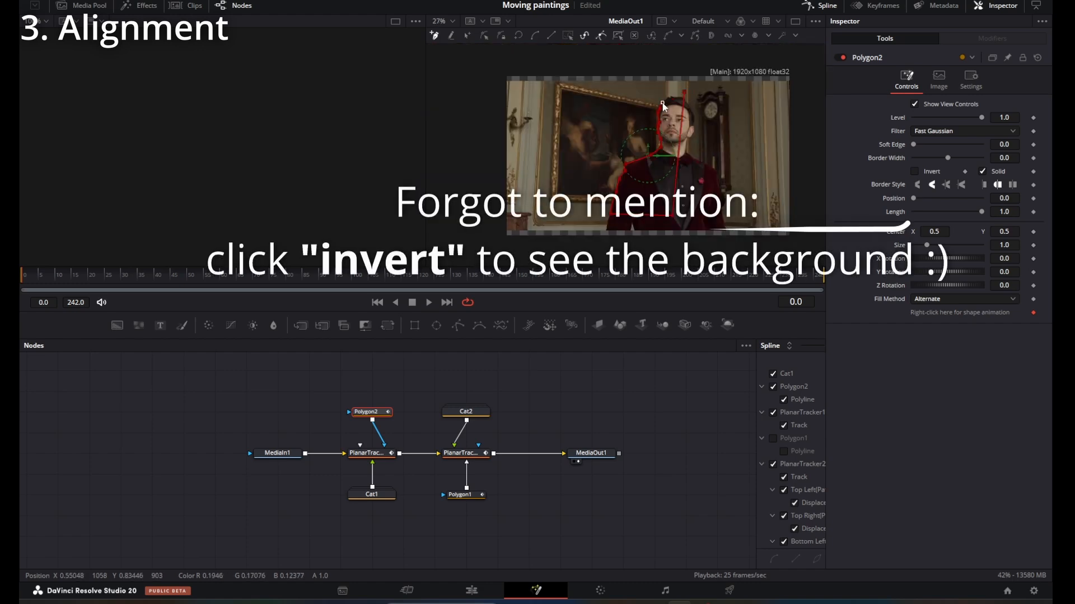
pyautogui.scroll(3, 663, 105)
# - Invert the Polygon2 mask and give it a slight soft edge
pyautogui.click(915, 171)
pyautogui.moveTo(913, 145)
pyautogui.mouseDown()
pyautogui.moveTo(928, 143)
pyautogui.moveTo(915, 144)
pyautogui.mouseUp()
pyautogui.scroll(5, 650, 179)
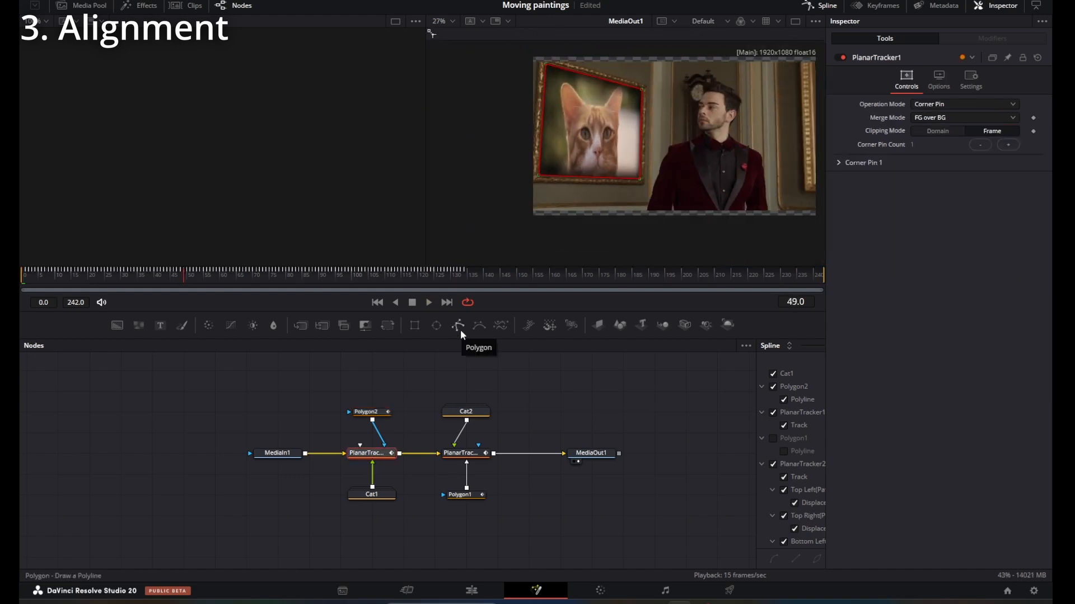
# - Step through frames with Polygon2 selected to check how its outline fits the moving man
pyautogui.click(378, 415)
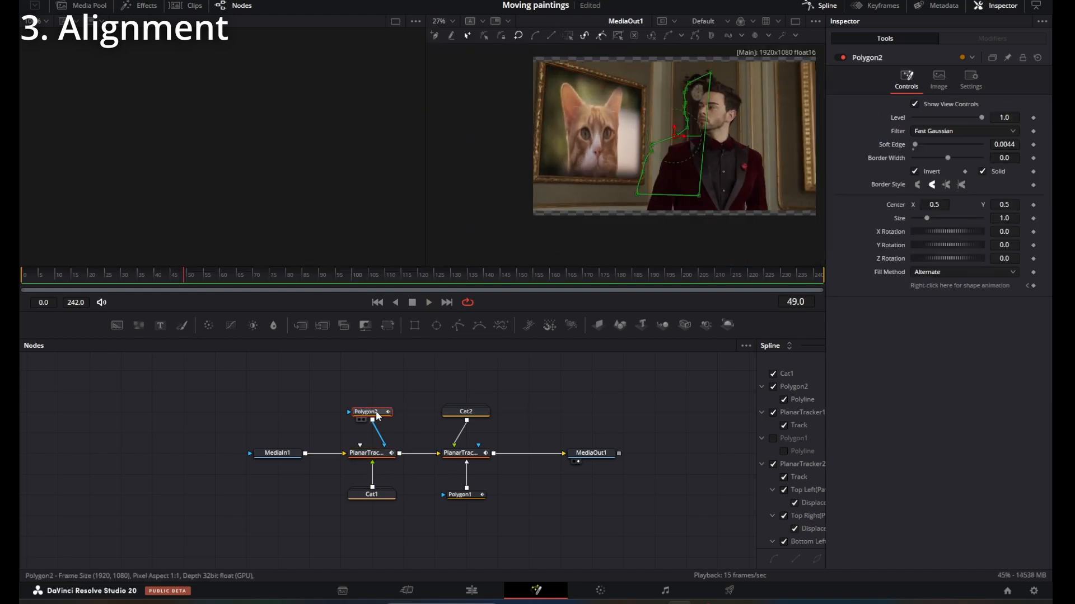
pyautogui.press('Left')
pyautogui.press('Left')
pyautogui.press('Left')
pyautogui.press('Left')
pyautogui.press('Left')
pyautogui.click(22, 275)
pyautogui.press('Right')
pyautogui.press('Right')
pyautogui.press('Right')
pyautogui.press('Right')
pyautogui.press('Right')
pyautogui.press('Right')
pyautogui.press('Right')
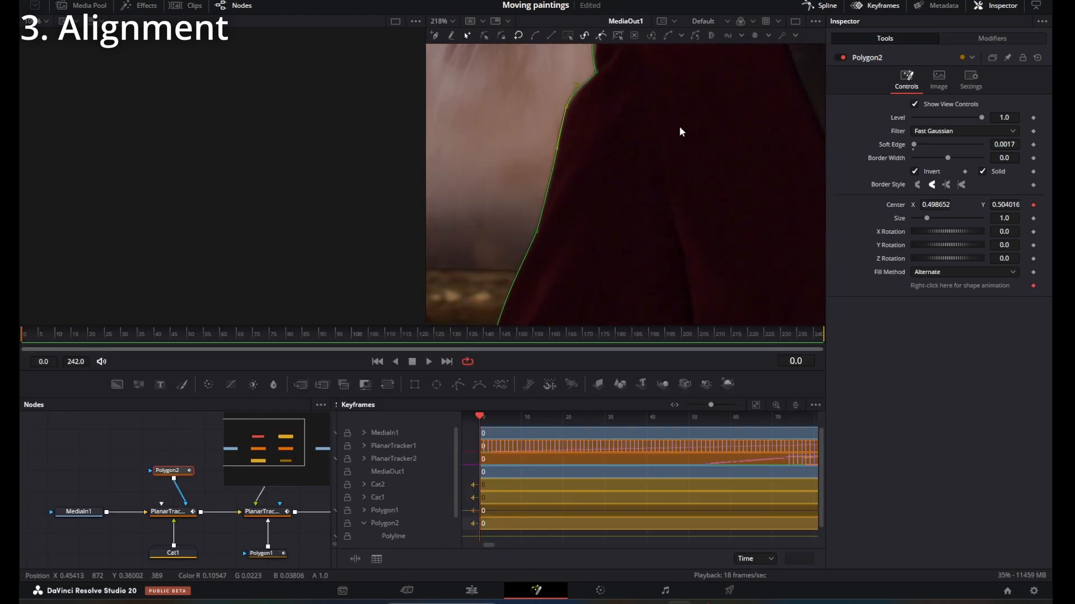
# - At frame 0, refine the Polygon2 points along the man's sleeve and outer shoulder
pyautogui.scroll(3, 679, 126)
pyautogui.moveTo(516, 219); pyautogui.dragTo(531, 237)
pyautogui.moveTo(524, 311); pyautogui.dragTo(564, 222)
pyautogui.moveTo(590, 116); pyautogui.dragTo(580, 127)
pyautogui.moveTo(683, 61); pyautogui.dragTo(642, 258)
pyautogui.moveTo(599, 201); pyautogui.dragTo(595, 204)
pyautogui.moveTo(626, 107); pyautogui.dragTo(639, 106)
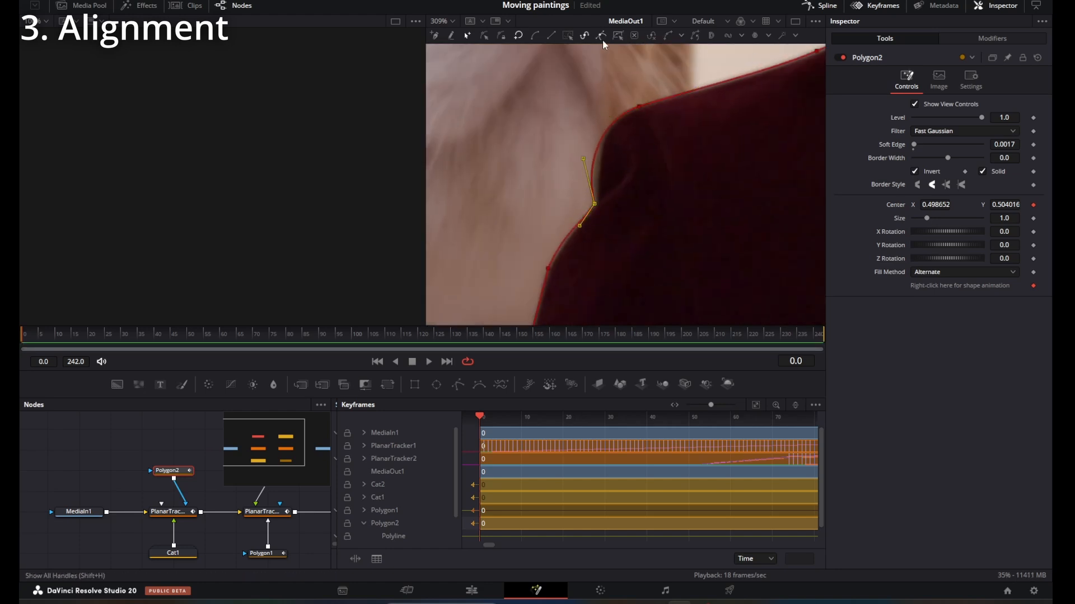
# - Adjust the Polygon2 curve handles and points along the top of the shoulder up to the collar and neck
pyautogui.moveTo(574, 166); pyautogui.dragTo(609, 160)
pyautogui.moveTo(795, 73); pyautogui.dragTo(561, 196)
pyautogui.moveTo(707, 162); pyautogui.dragTo(691, 171)
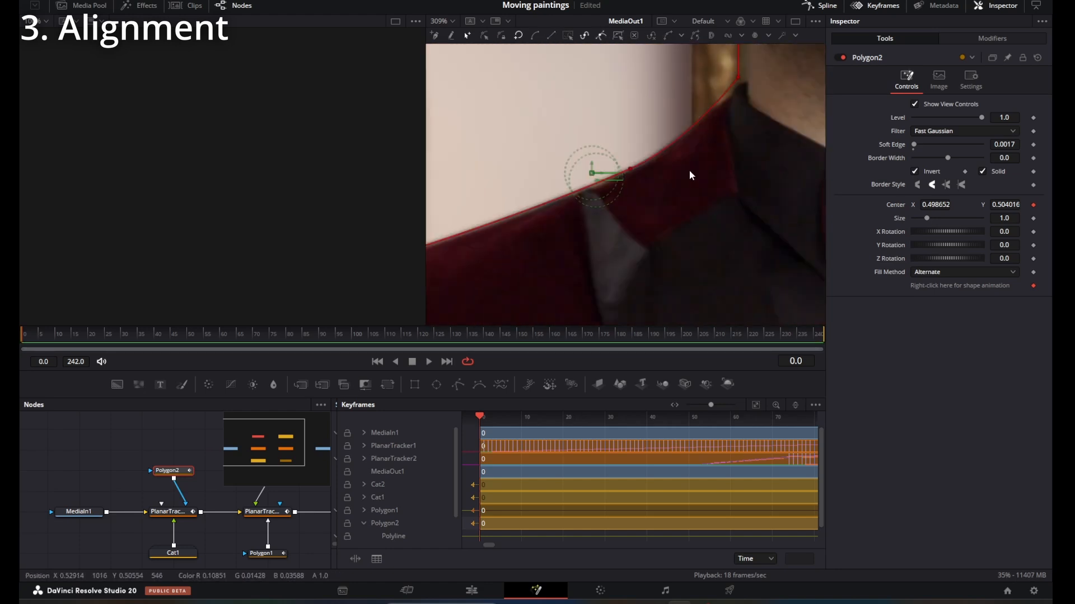
pyautogui.click(736, 85)
pyautogui.moveTo(702, 113); pyautogui.dragTo(689, 137)
pyautogui.scroll(-3, 717, 173)
# - Realign the Polygon2 mask with the man at frame 10 and advance to frame 20
pyautogui.doubleClick(795, 361)
pyautogui.write('10')
pyautogui.press('Return')
pyautogui.scroll(-4, 717, 224)
pyautogui.scroll(3, 720, 201)
pyautogui.scroll(2, 594, 180)
pyautogui.moveTo(603, 148); pyautogui.dragTo(648, 143)
pyautogui.scroll(-2, 635, 163)
pyautogui.doubleClick(795, 361)
pyautogui.write('20')
pyautogui.press('Return')
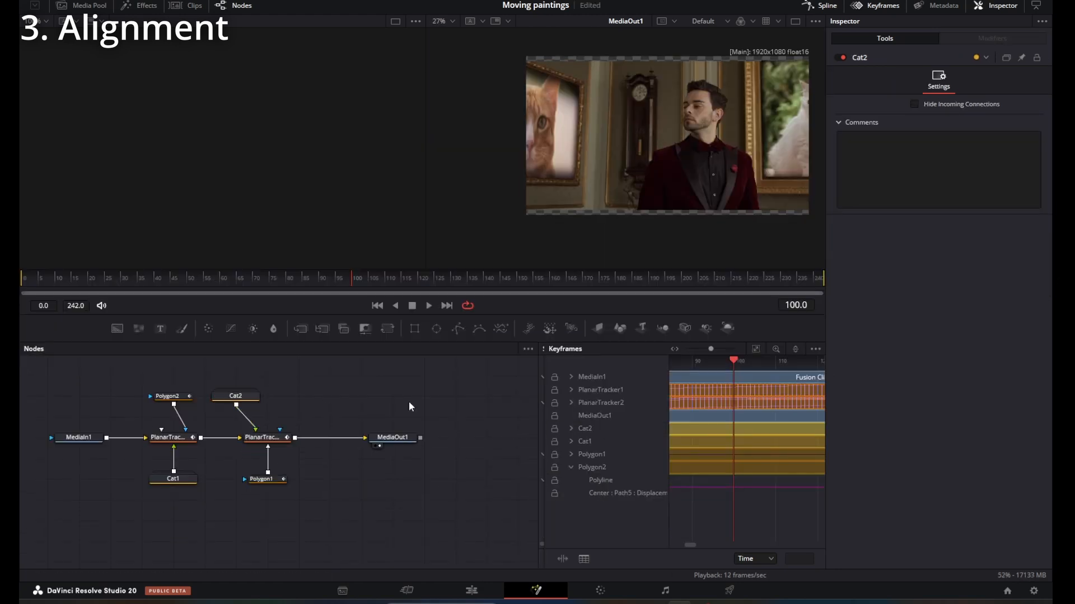
# - Add a Polygon mask to PlanarTracker2 and, at frame 190, outline the man from the flower-side shoulder past the bow tie
pyautogui.click(458, 328)
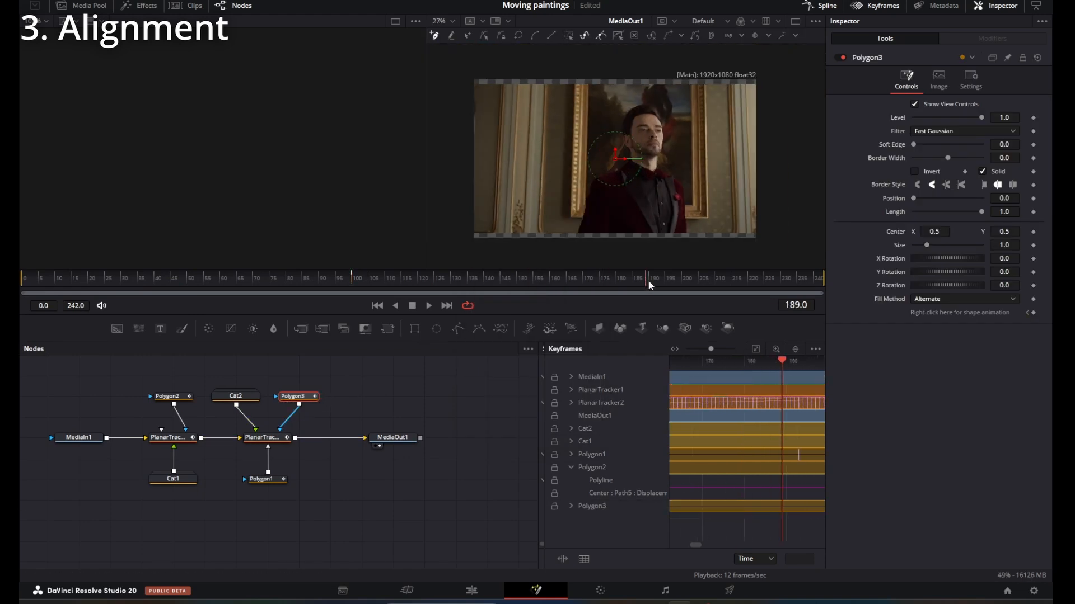
pyautogui.scroll(4, 686, 252)
pyautogui.click(662, 37)
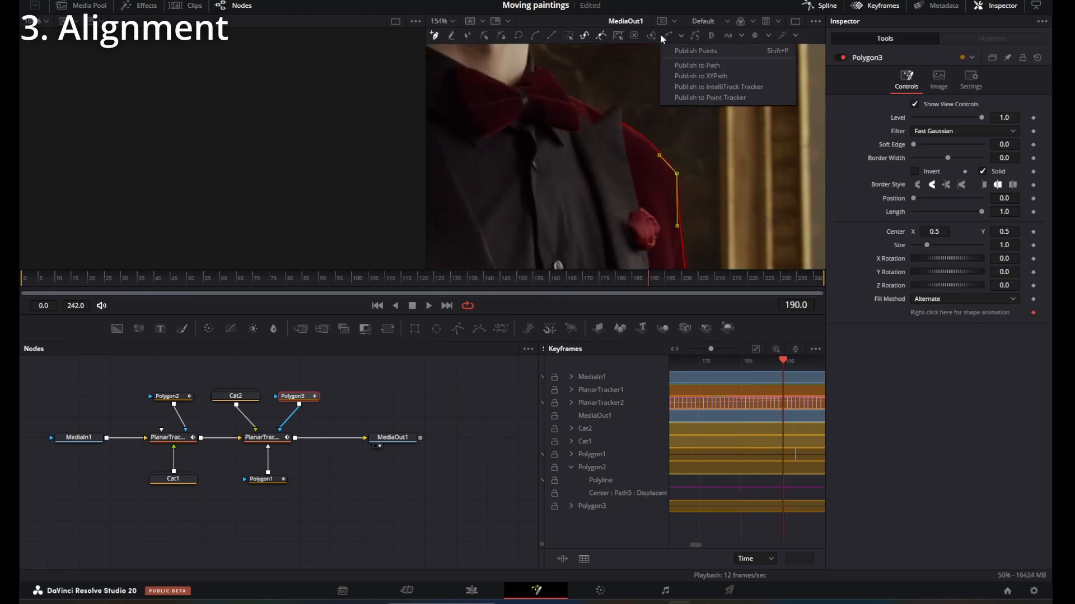
pyautogui.moveTo(676, 226); pyautogui.dragTo(683, 209)
pyautogui.click(622, 124)
pyautogui.click(639, 173)
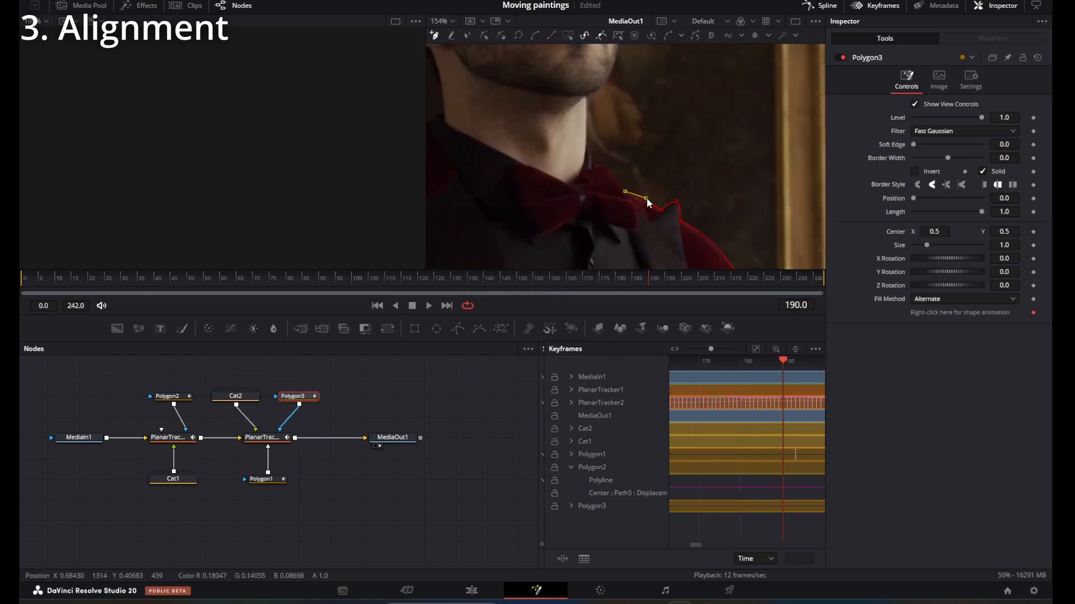
pyautogui.scroll(6, 610, 208)
pyautogui.click(623, 221)
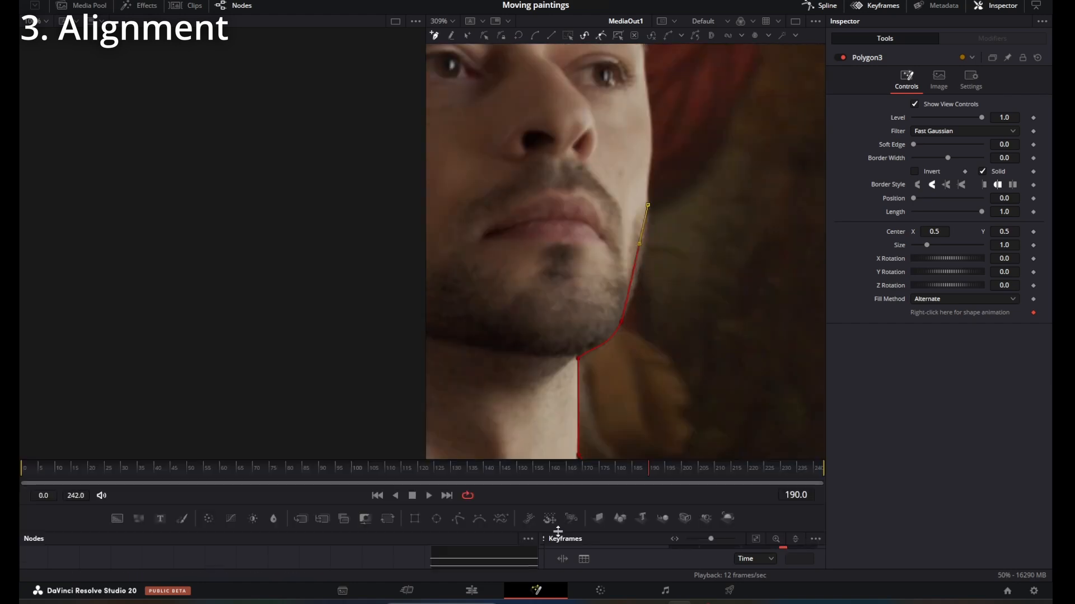
# - Continue the Polygon3 outline up the man's face, over his hair and down behind his ear to the neck
pyautogui.scroll(5, 644, 230)
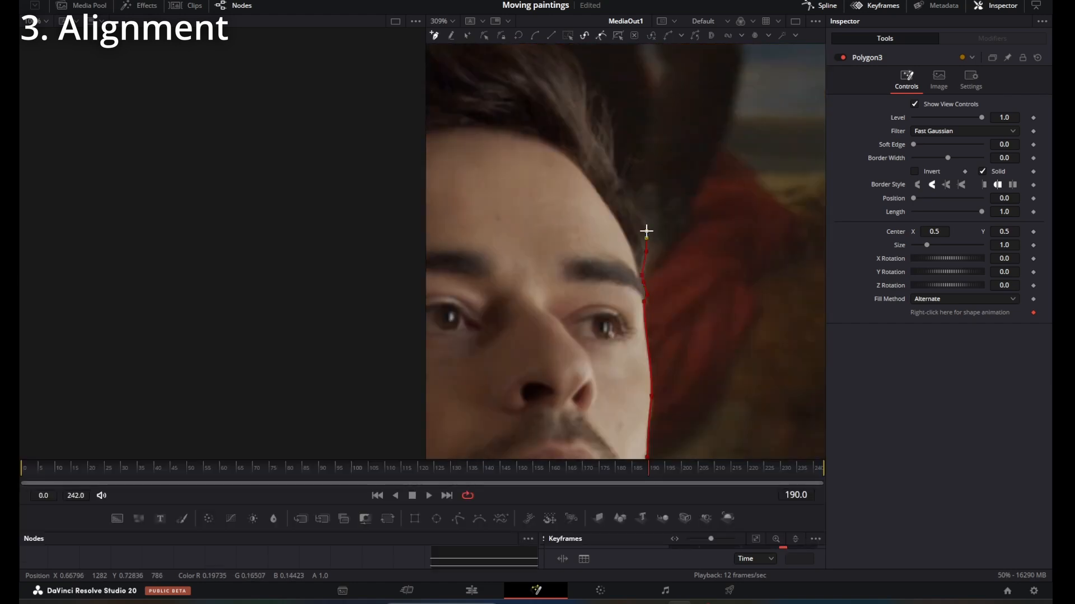
pyautogui.click(643, 209)
pyautogui.click(558, 235)
pyautogui.click(586, 230)
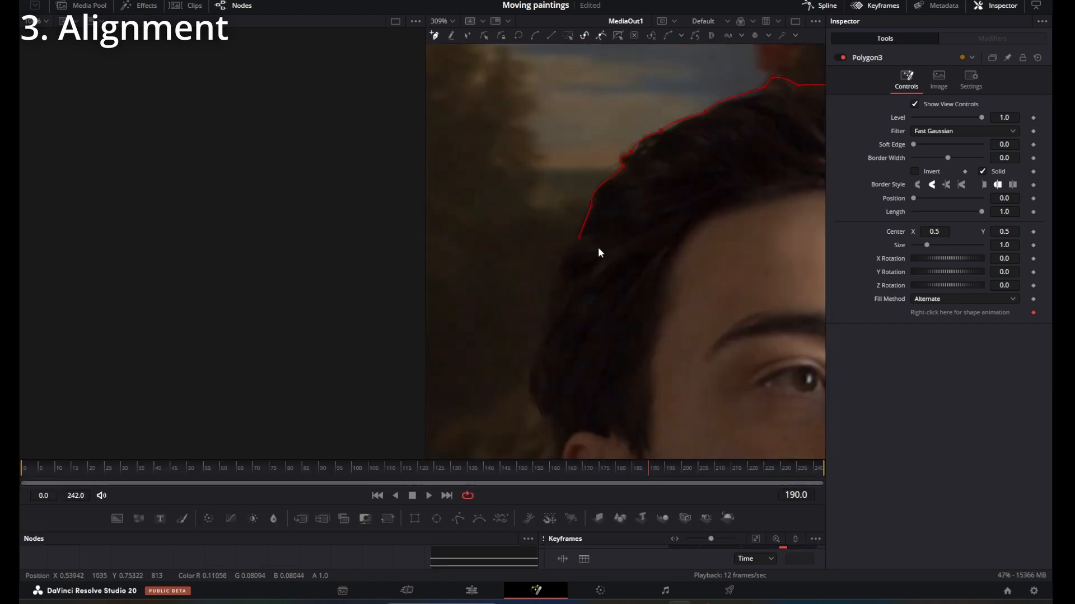
pyautogui.click(591, 282)
pyautogui.moveTo(582, 245); pyautogui.dragTo(587, 246)
pyautogui.click(591, 295)
pyautogui.moveTo(583, 272); pyautogui.dragTo(566, 259)
pyautogui.click(633, 331)
pyautogui.click(638, 304)
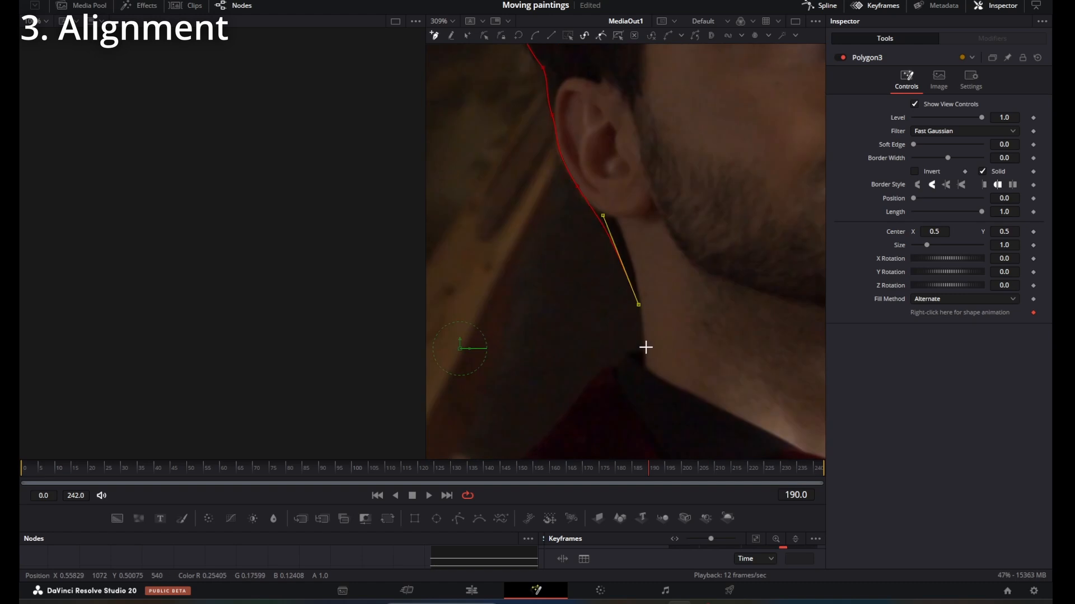
# - Trace the man's collar and rear shoulder to complete the Polygon3 outline
pyautogui.click(645, 348)
pyautogui.click(595, 327)
pyautogui.click(578, 345)
pyautogui.click(560, 358)
pyautogui.moveTo(574, 303); pyautogui.dragTo(540, 227)
pyautogui.click(604, 194)
# - Invert the Polygon3 mask and keyframe its Center position
pyautogui.click(914, 171)
pyautogui.click(1034, 204)
# - At frame 200, shift the Polygon3 mask onto the man and refine its points around the rear shoulder
pyautogui.click(681, 468)
pyautogui.scroll(4, 608, 290)
pyautogui.moveTo(935, 205); pyautogui.dragTo(929, 205)
pyautogui.scroll(3, 591, 225)
pyautogui.moveTo(591, 226); pyautogui.dragTo(581, 217)
pyautogui.click(583, 197)
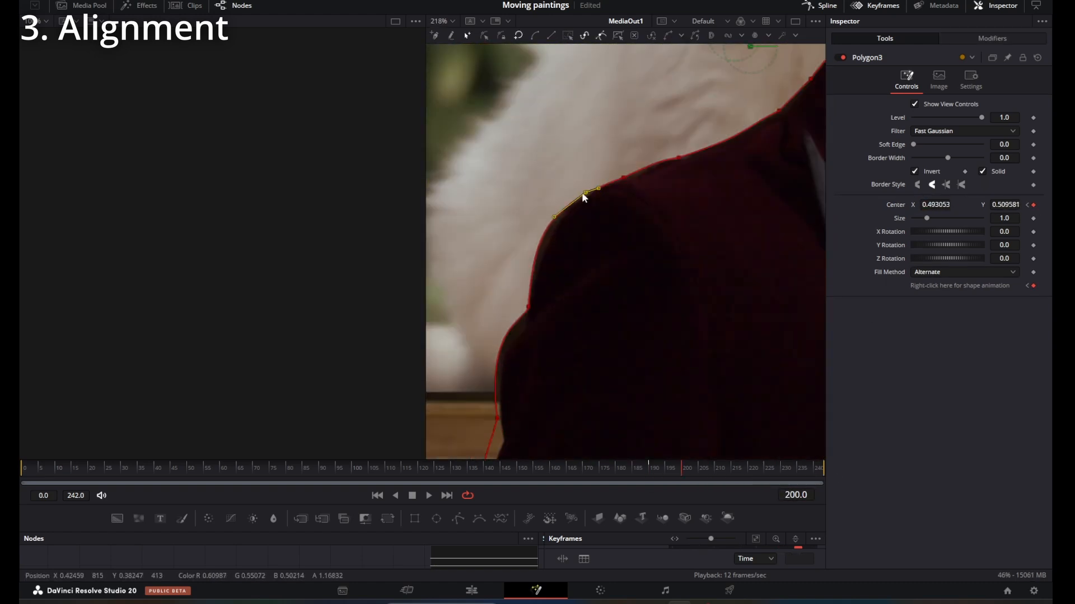
# - Turn off Polygon3's inversion, set its Level to 0.3 and refine the outline behind the man's head
pyautogui.click(914, 171)
pyautogui.scroll(5, 559, 252)
pyautogui.click(559, 316)
pyautogui.moveTo(552, 252); pyautogui.dragTo(548, 233)
pyautogui.moveTo(981, 117); pyautogui.dragTo(934, 117)
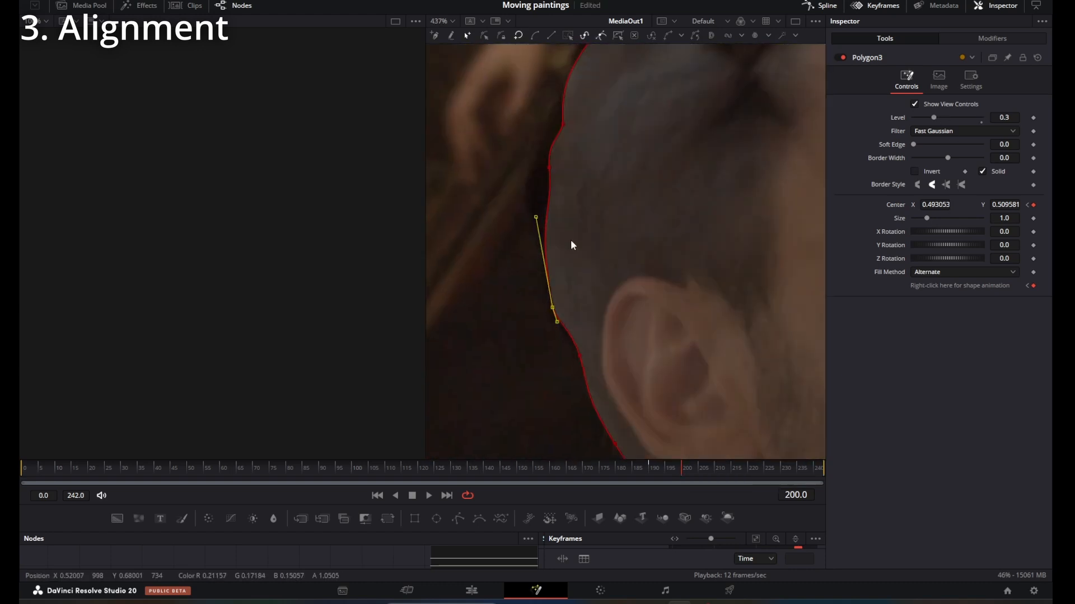
pyautogui.click(564, 280)
# - Invert Polygon3 again and fit its outline to the man's chin, front neck, collar and bow tie at frame 200
pyautogui.click(915, 171)
pyautogui.click(742, 232)
pyautogui.moveTo(732, 209); pyautogui.dragTo(659, 186)
pyautogui.click(733, 294)
pyautogui.click(665, 319)
pyautogui.moveTo(596, 392); pyautogui.dragTo(654, 412)
pyautogui.click(602, 96)
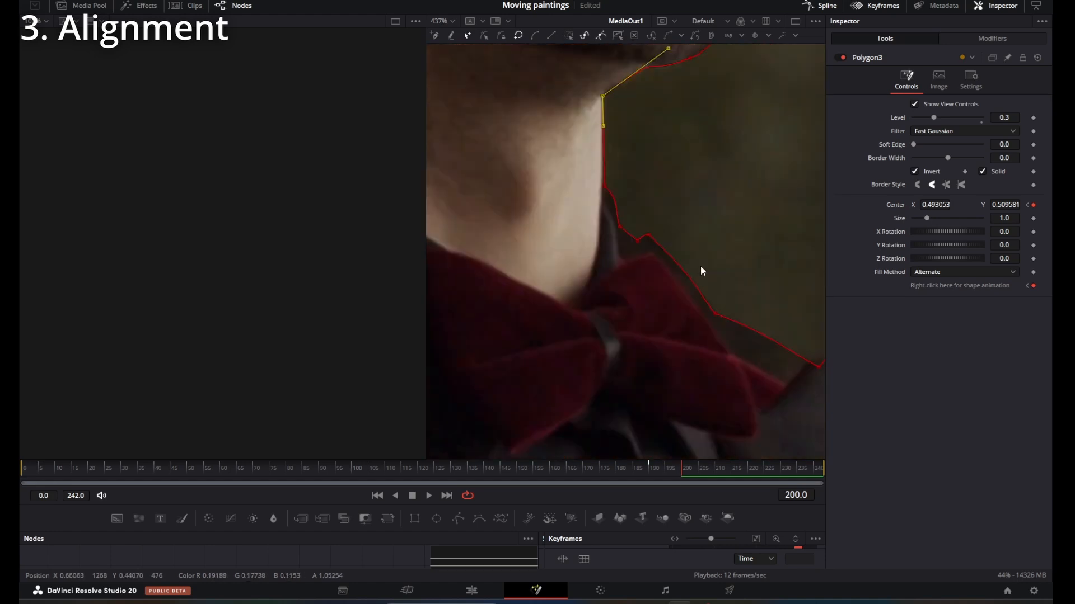
pyautogui.click(559, 193)
# - At frame 210, move the Polygon3 mask to match the man's position and correct its rear shoulder points
pyautogui.scroll(-4, 695, 302)
pyautogui.doubleClick(795, 496)
pyautogui.write('210')
pyautogui.press('Return')
pyautogui.moveTo(619, 179); pyautogui.dragTo(616, 185)
pyautogui.scroll(4, 451, 379)
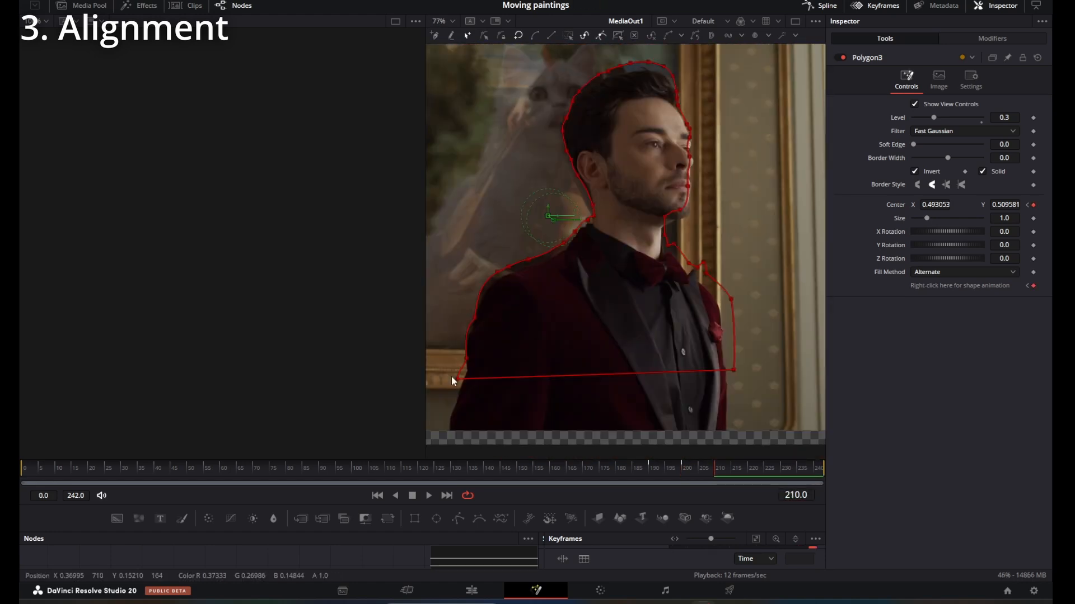
pyautogui.click(490, 267)
pyautogui.click(547, 177)
pyautogui.moveTo(520, 195); pyautogui.dragTo(501, 217)
# - Refine the Polygon3 points and handles around the back of the man's neck, collar and head at frame 210
pyautogui.scroll(4, 674, 209)
pyautogui.click(659, 250)
pyautogui.moveTo(622, 147); pyautogui.dragTo(602, 96)
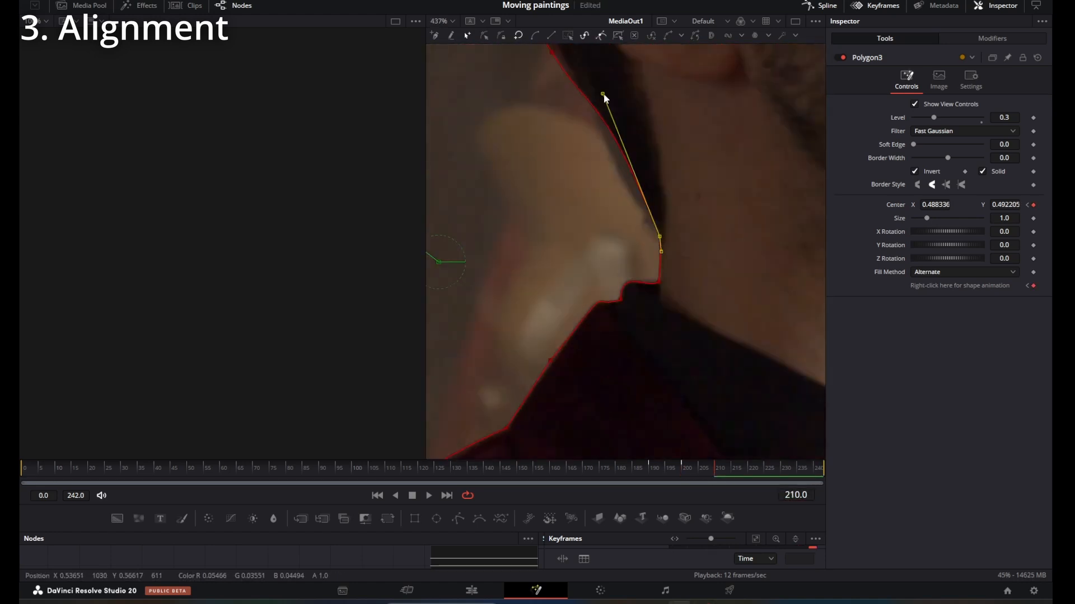
pyautogui.click(599, 275)
pyautogui.moveTo(576, 238); pyautogui.dragTo(565, 228)
pyautogui.click(631, 182)
pyautogui.click(636, 180)
pyautogui.moveTo(587, 182); pyautogui.dragTo(574, 174)
pyautogui.click(624, 166)
pyautogui.moveTo(620, 307); pyautogui.dragTo(644, 330)
# - Reshape the Polygon3 curve beneath the man's chin at frame 210
pyautogui.scroll(-4, 717, 396)
pyautogui.scroll(4, 718, 396)
pyautogui.click(549, 307)
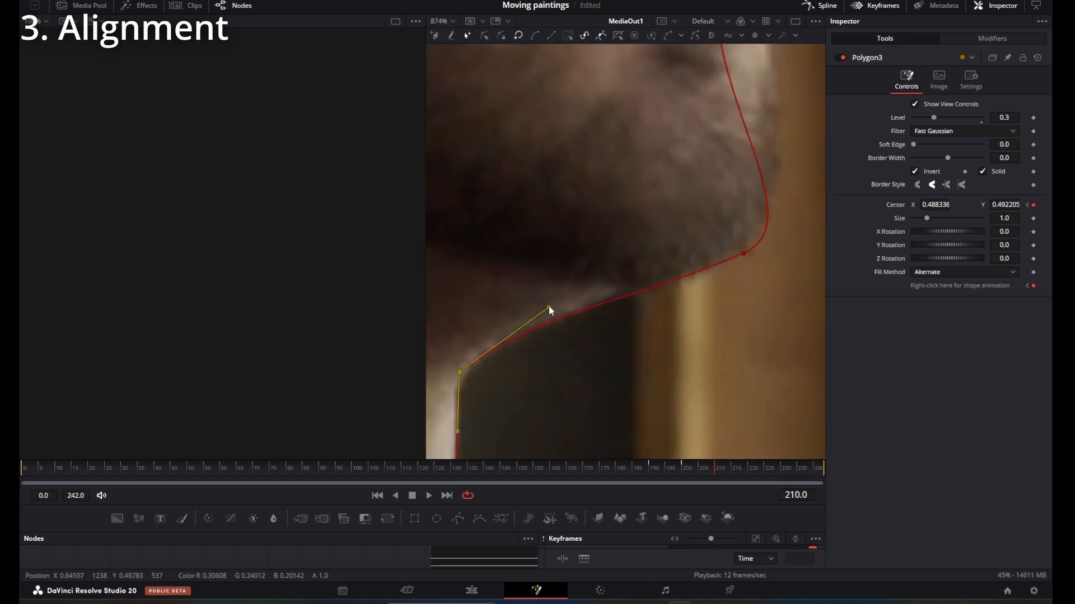
pyautogui.scroll(-4, 629, 331)
# - Advance a few frames past frame 210 and adjust a point on the Polygon3 outline
pyautogui.click(731, 468)
pyautogui.scroll(4, 673, 186)
pyautogui.click(672, 186)
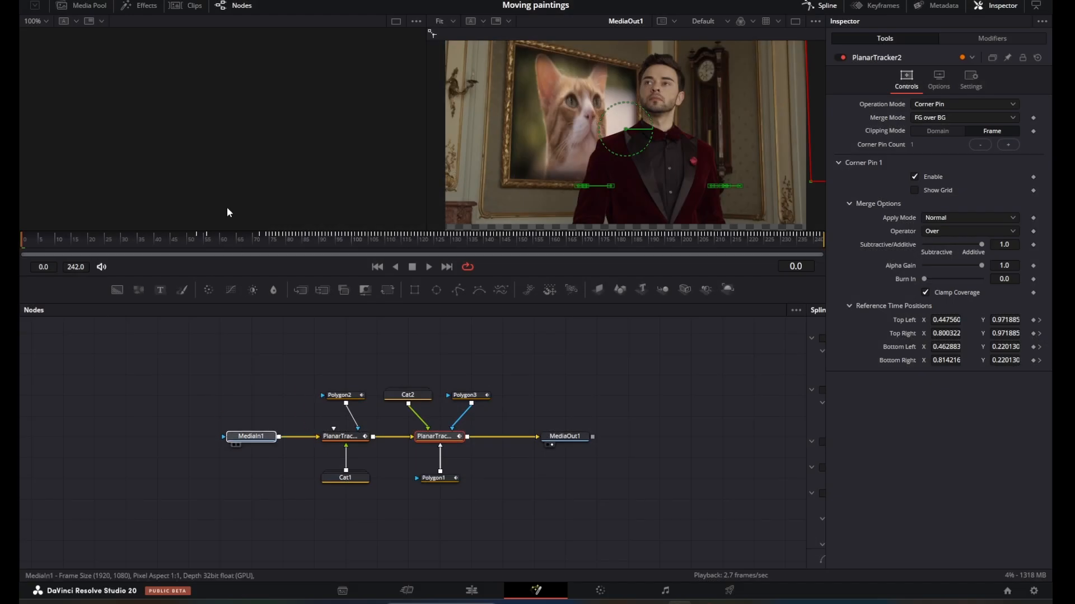
# - Compare the source and final output while scrubbing, inspecting both planar trackers' corner pins and the Polygon1 mask
pyautogui.moveTo(69, 236); pyautogui.dragTo(315, 246)
pyautogui.click(347, 439)
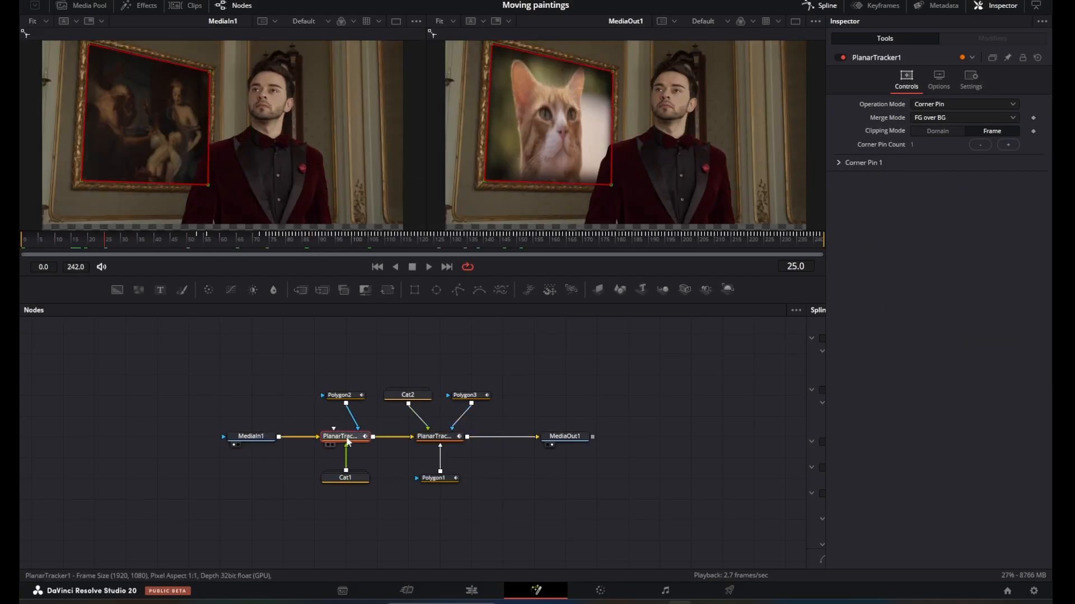
pyautogui.click(446, 442)
pyautogui.moveTo(106, 236); pyautogui.dragTo(422, 237)
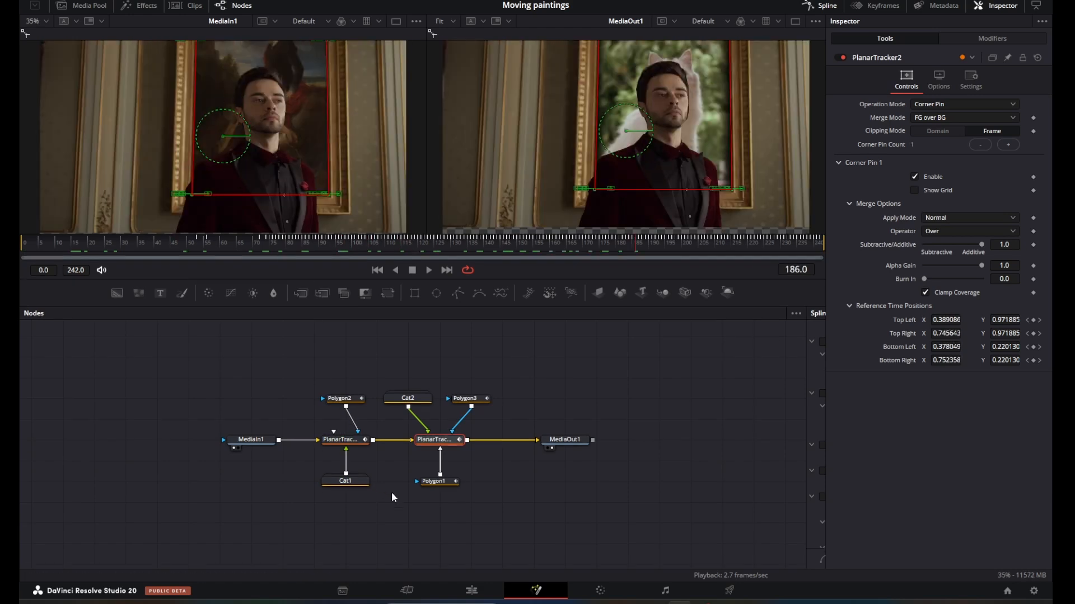
pyautogui.click(435, 482)
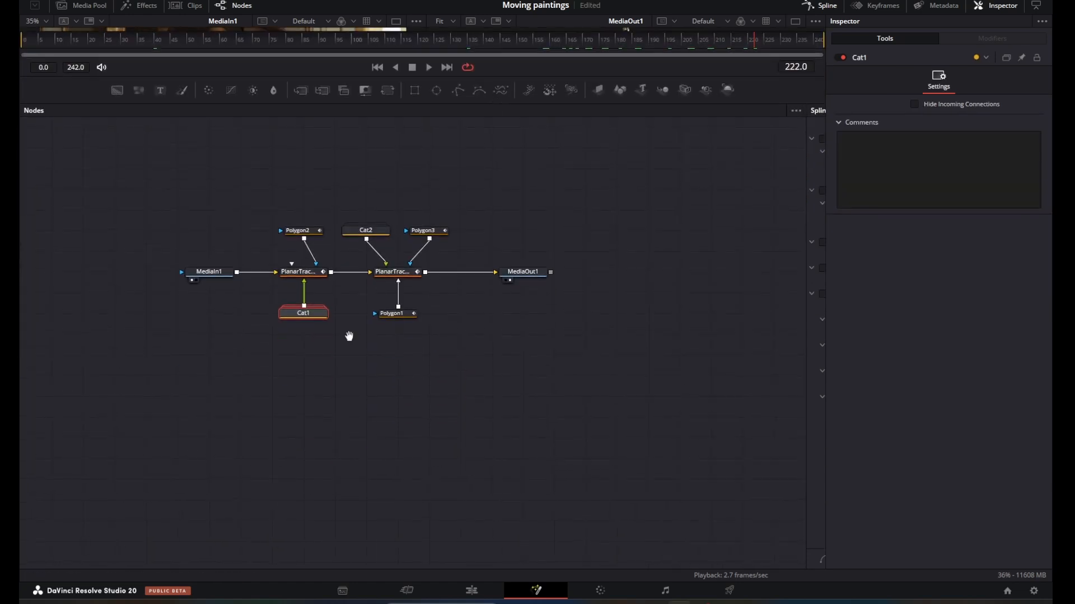
# - Expand the Cat1 and Cat2 groups to review their nodes, and collapse both groups
pyautogui.hotkey('ctrl', 'e')
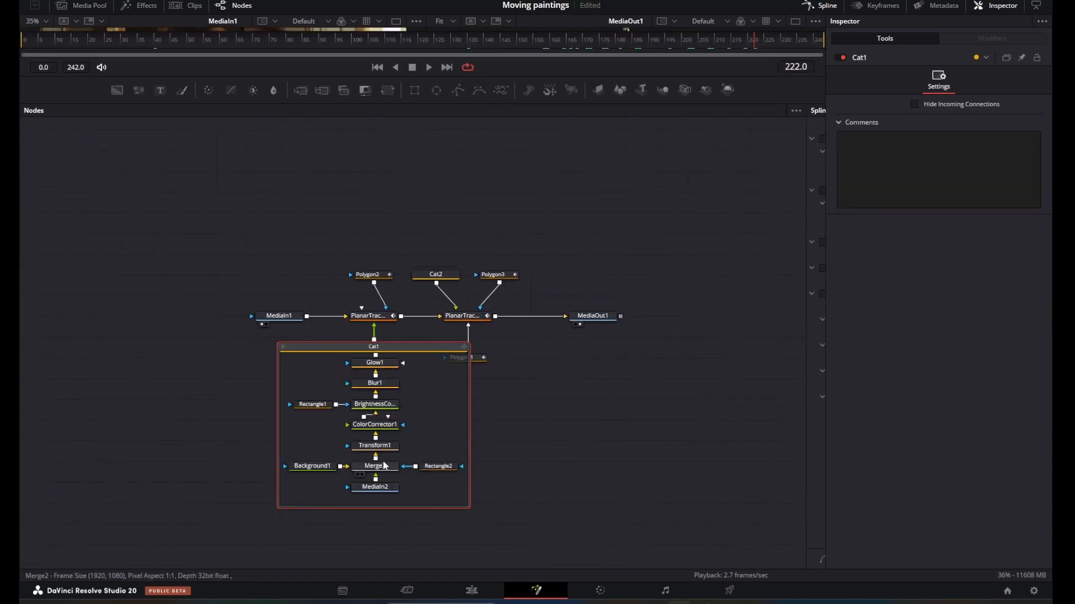
pyautogui.doubleClick(441, 280)
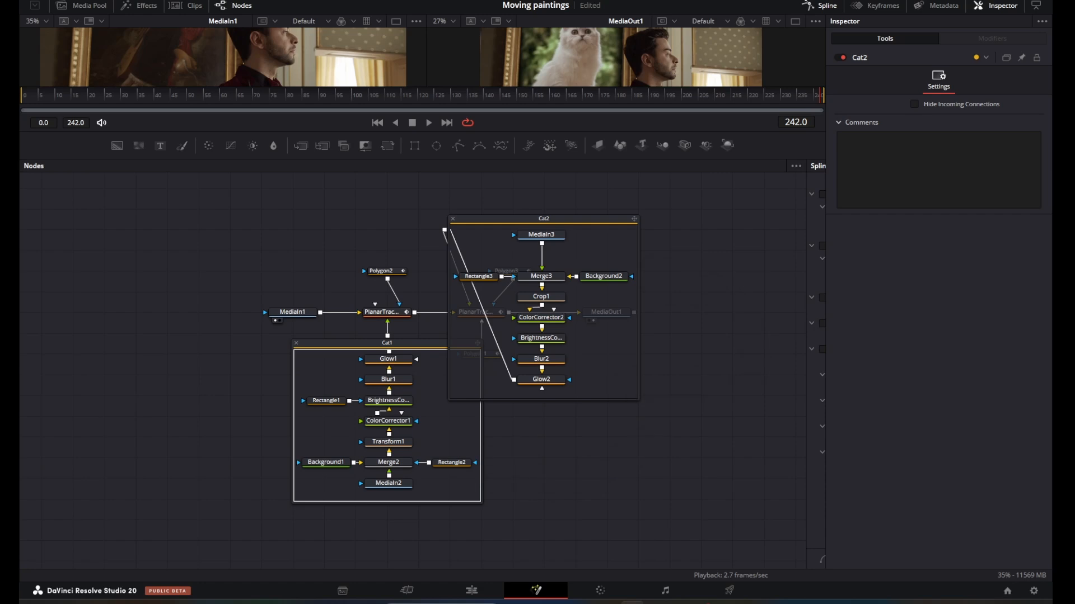
pyautogui.click(453, 218)
pyautogui.click(296, 343)
# - Enlarge the viewers and scrub from frame 3 to frame 30 to review the Polygon2 mask's animation
pyautogui.moveTo(615, 161); pyautogui.dragTo(615, 297)
pyautogui.click(380, 446)
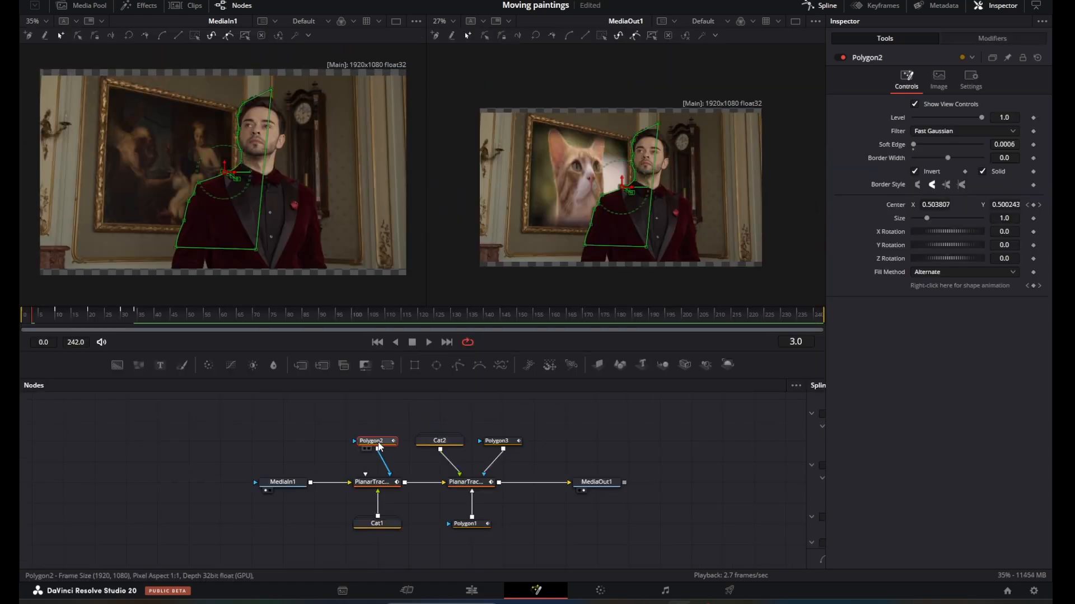
pyautogui.moveTo(40, 311); pyautogui.dragTo(122, 307)
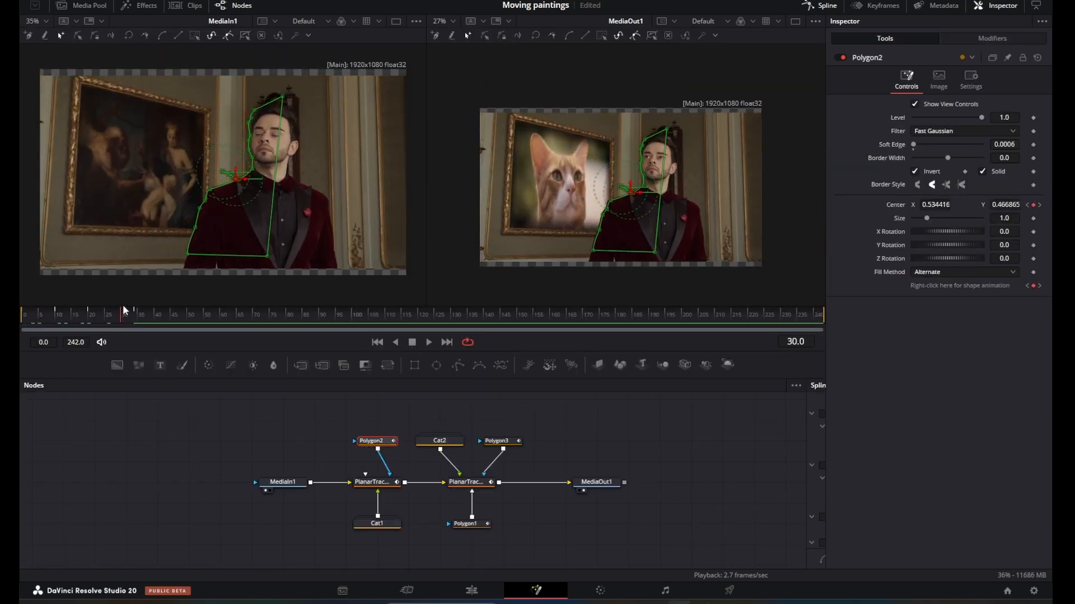